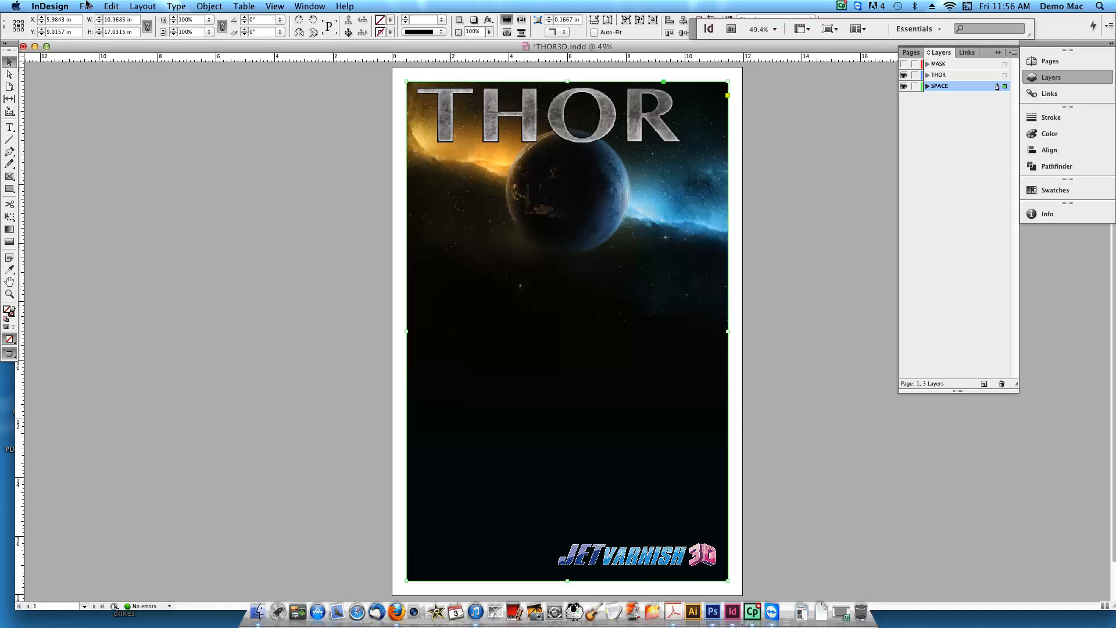
Step: Place thor360.psd from the Links subfolder of THOR3D Folder into the document
click(86, 6)
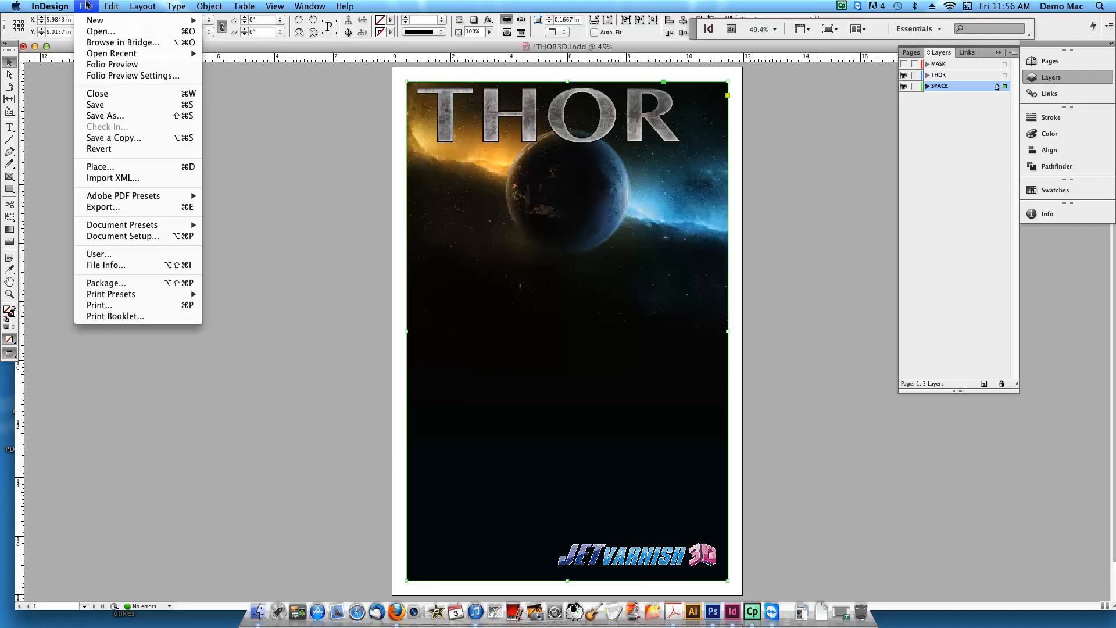
click(101, 165)
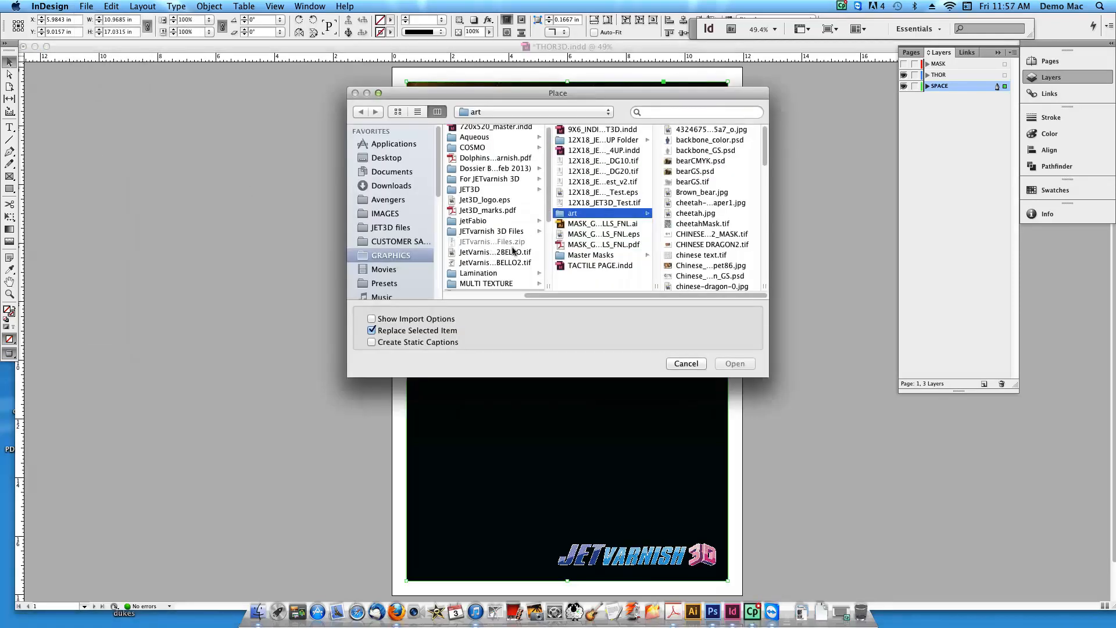
scroll(542, 259, down, 5)
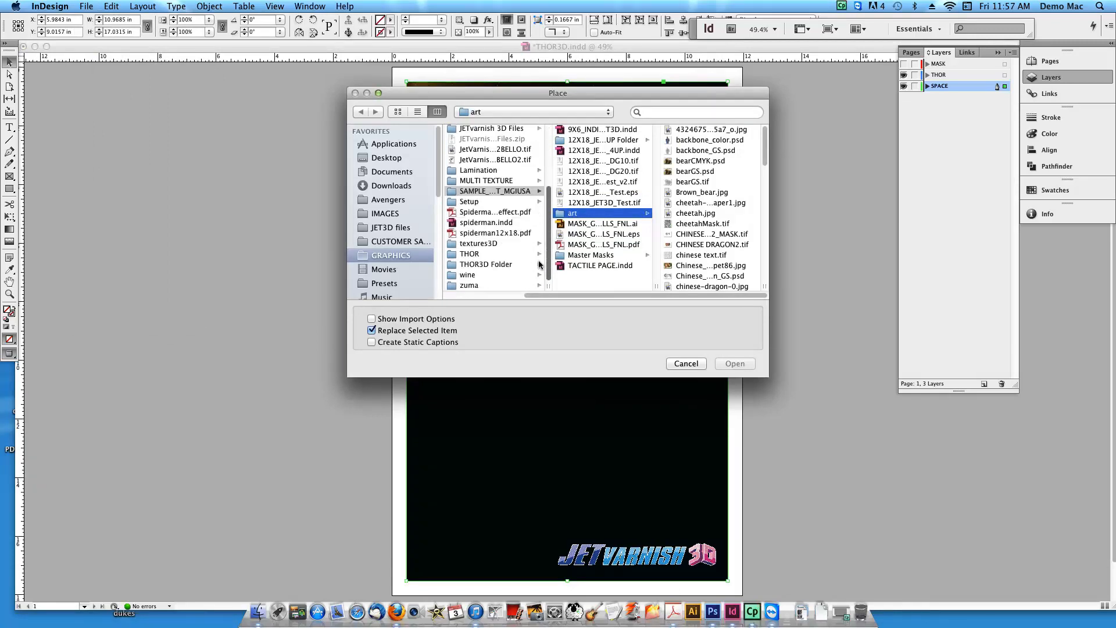
click(475, 265)
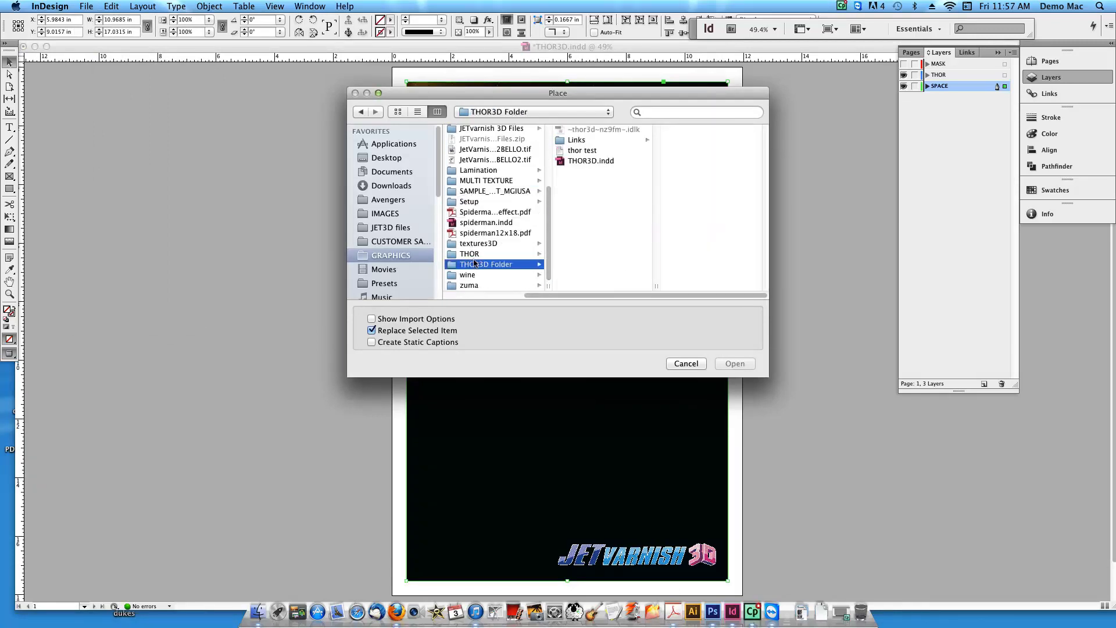
click(575, 140)
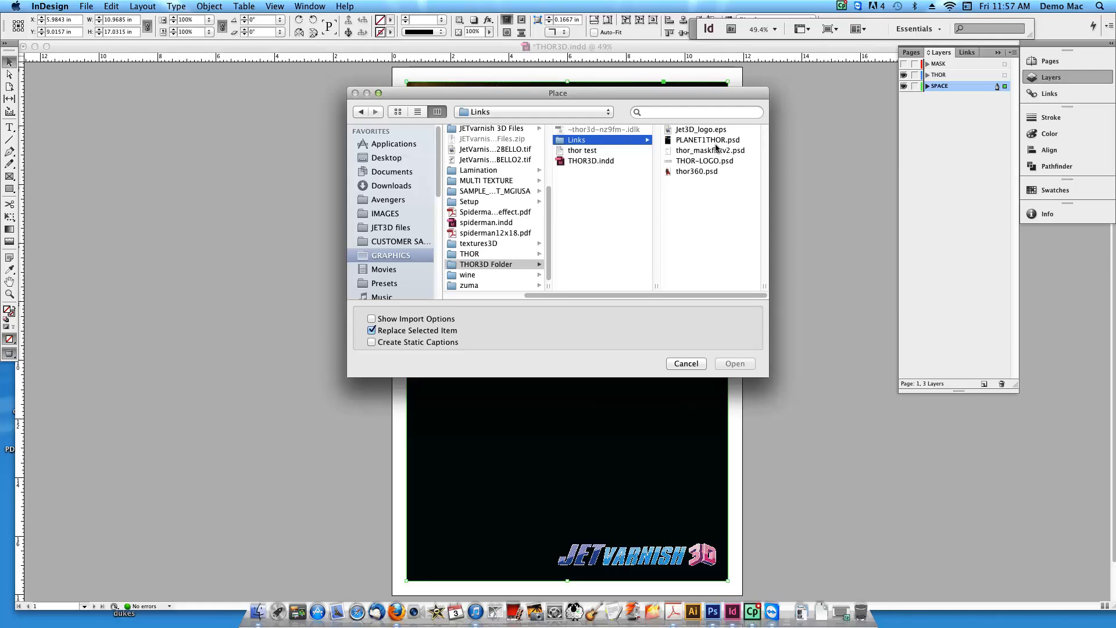
click(695, 172)
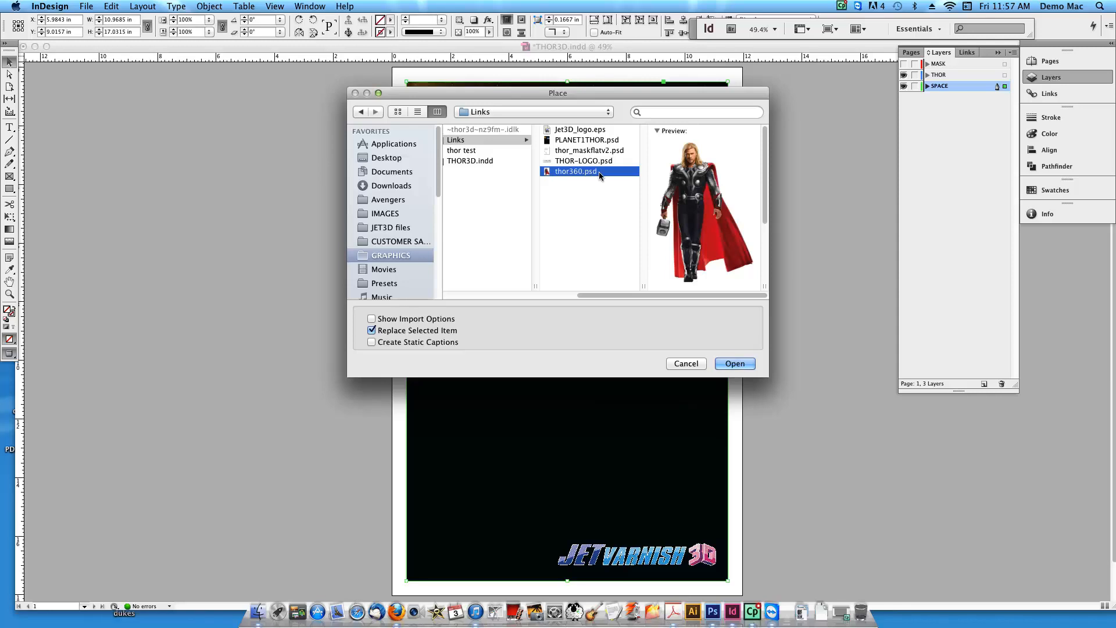
click(748, 364)
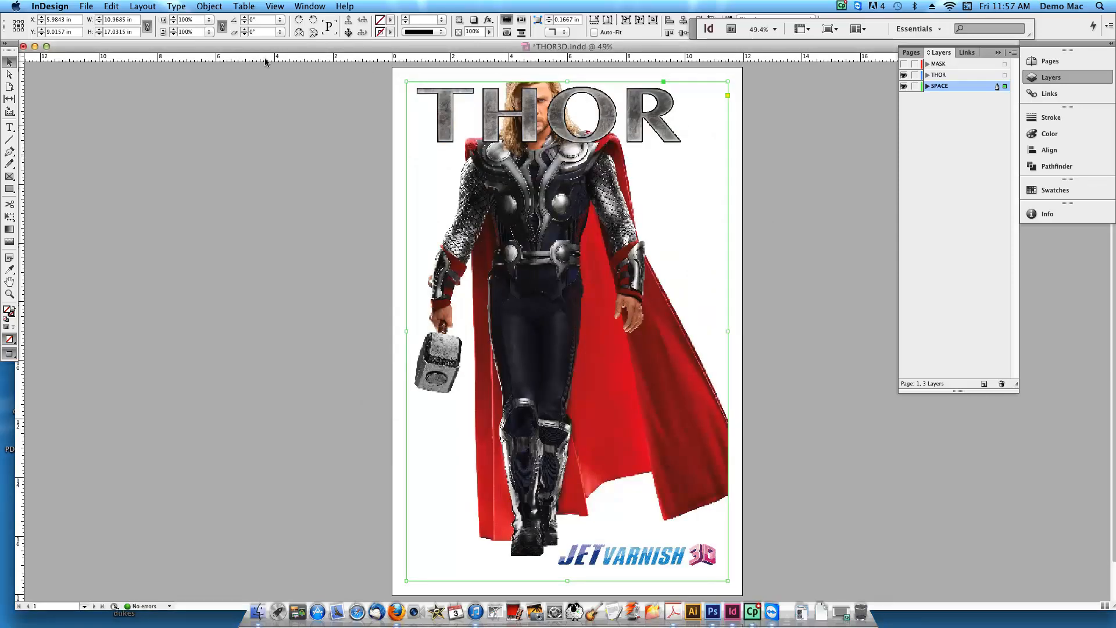
Step: Undo the replacement of the space background, place the Thor figure as a separate image, and position it within the artwork area
click(108, 6)
click(114, 21)
click(415, 130)
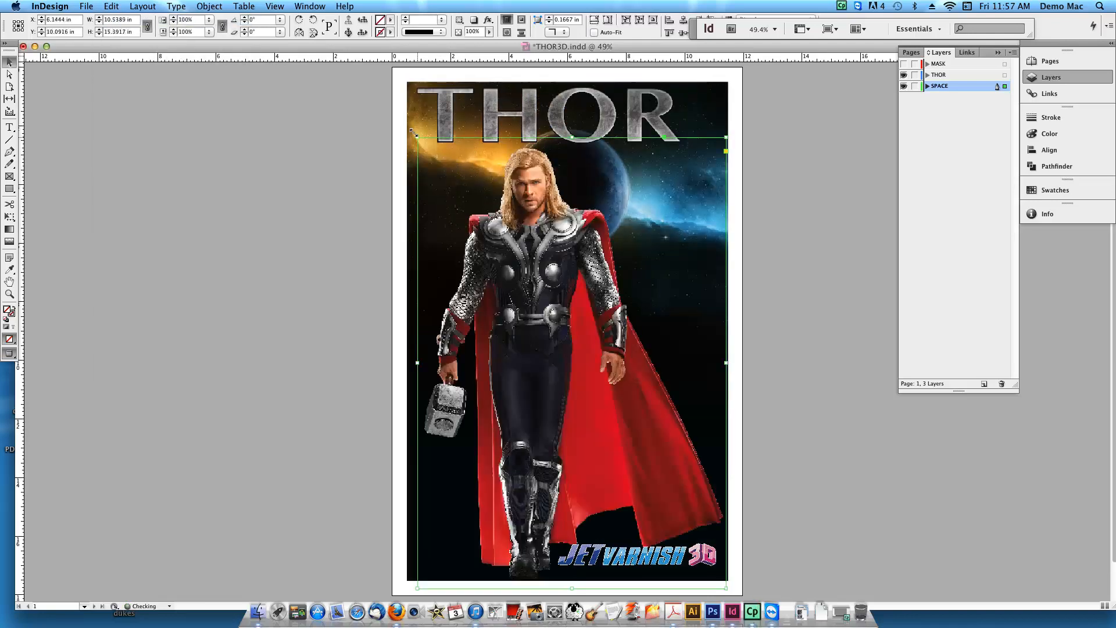
drag(550, 265, 543, 260)
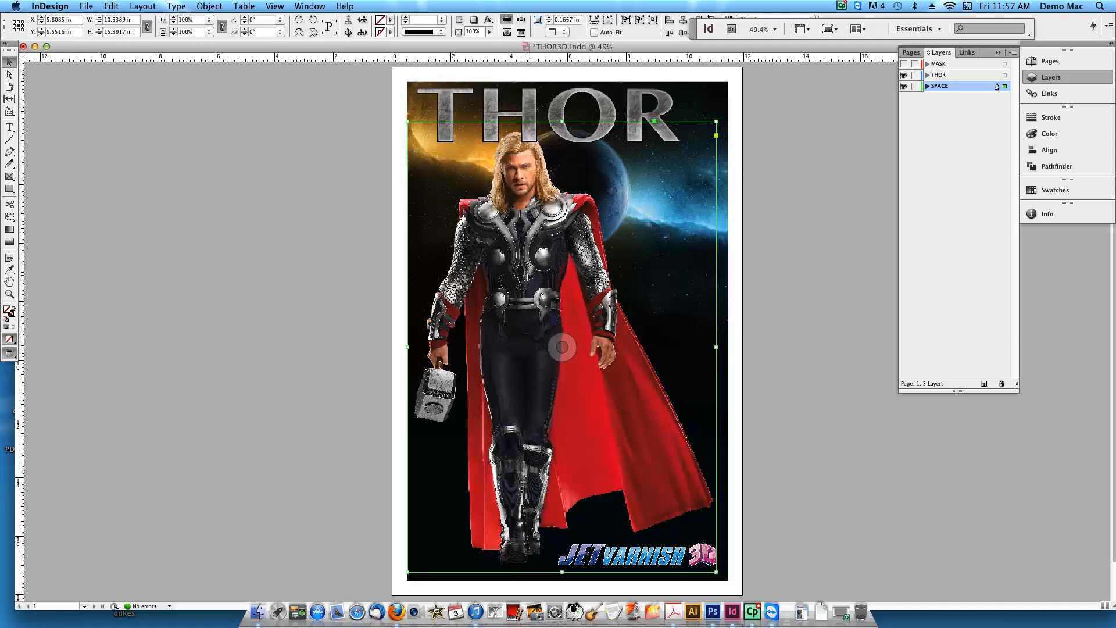
Step: Reorder the THOR layer below SPACE and move PLANET1THOR.psd into the THOR layer beneath THOR-LOGO.psd
click(604, 105)
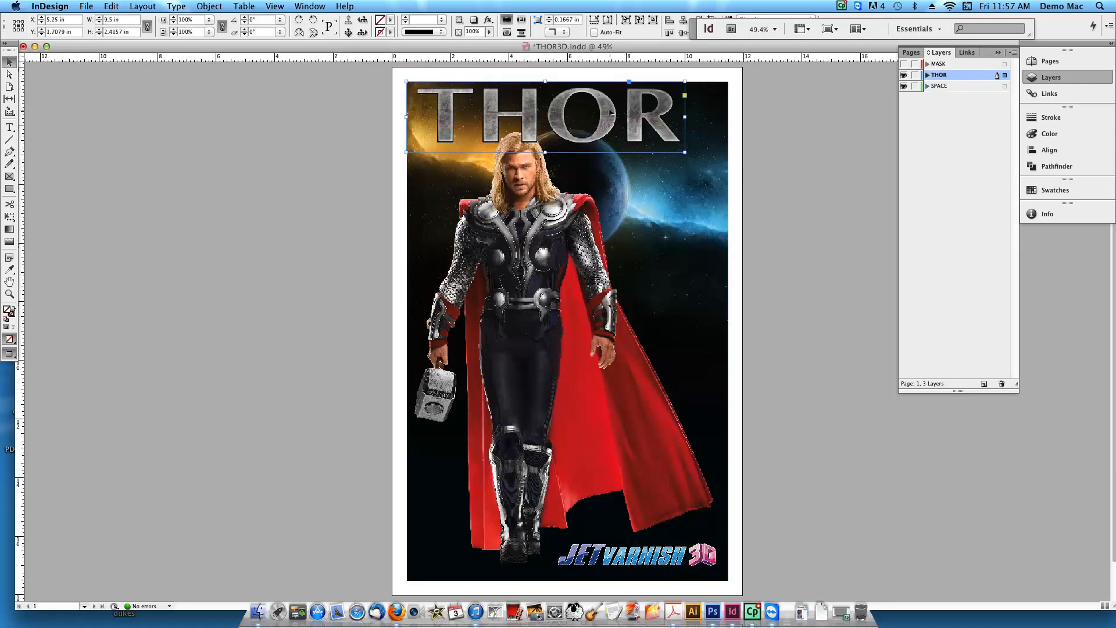
drag(932, 76, 930, 87)
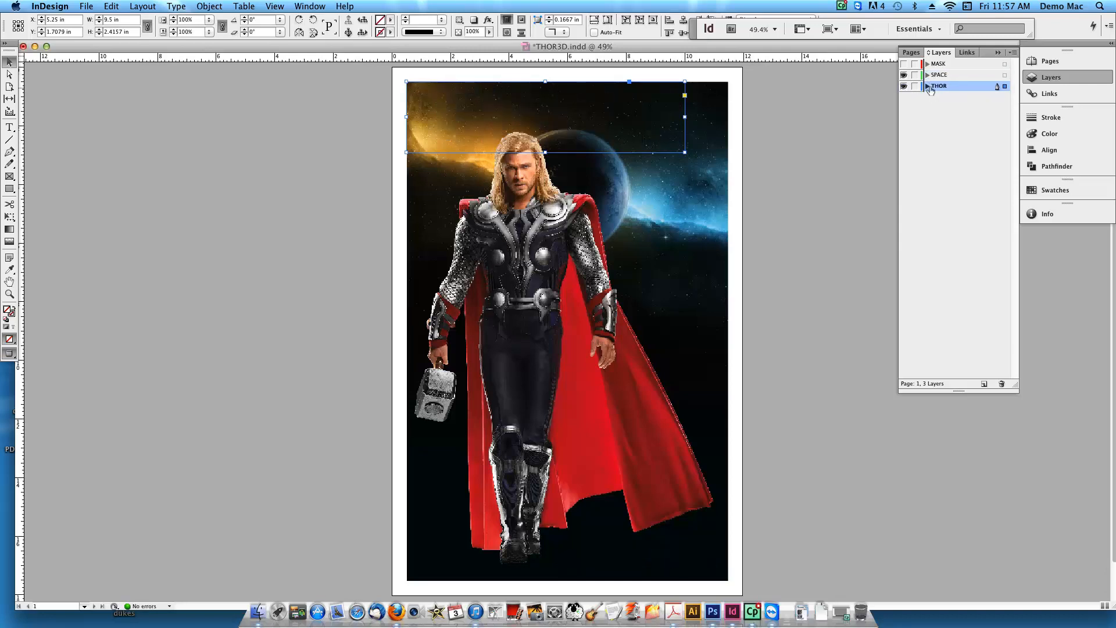
click(928, 86)
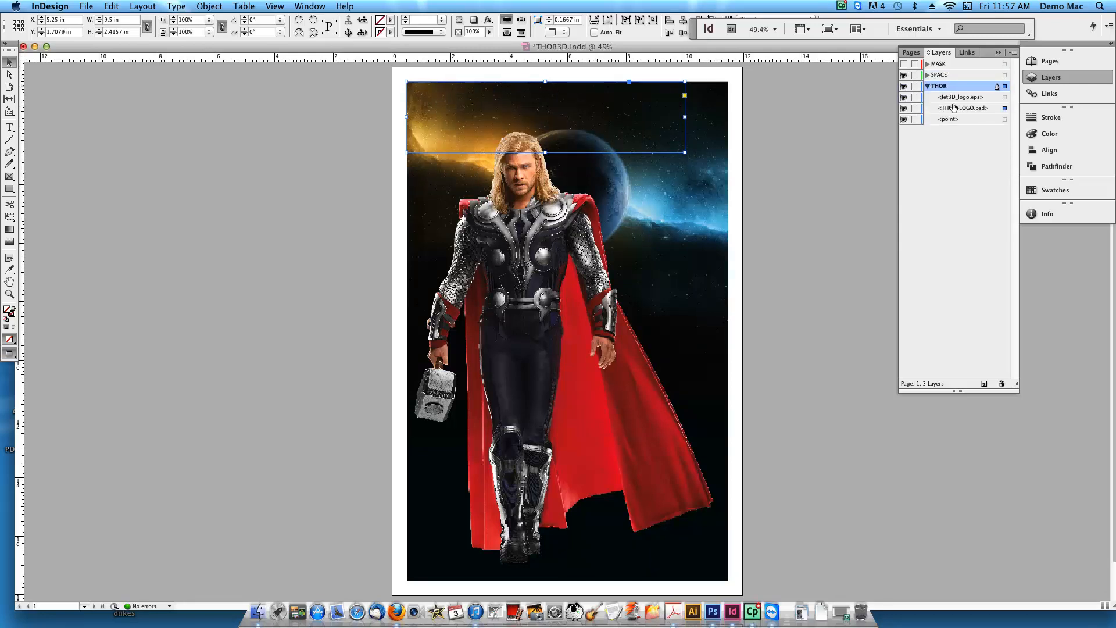
click(928, 75)
click(958, 97)
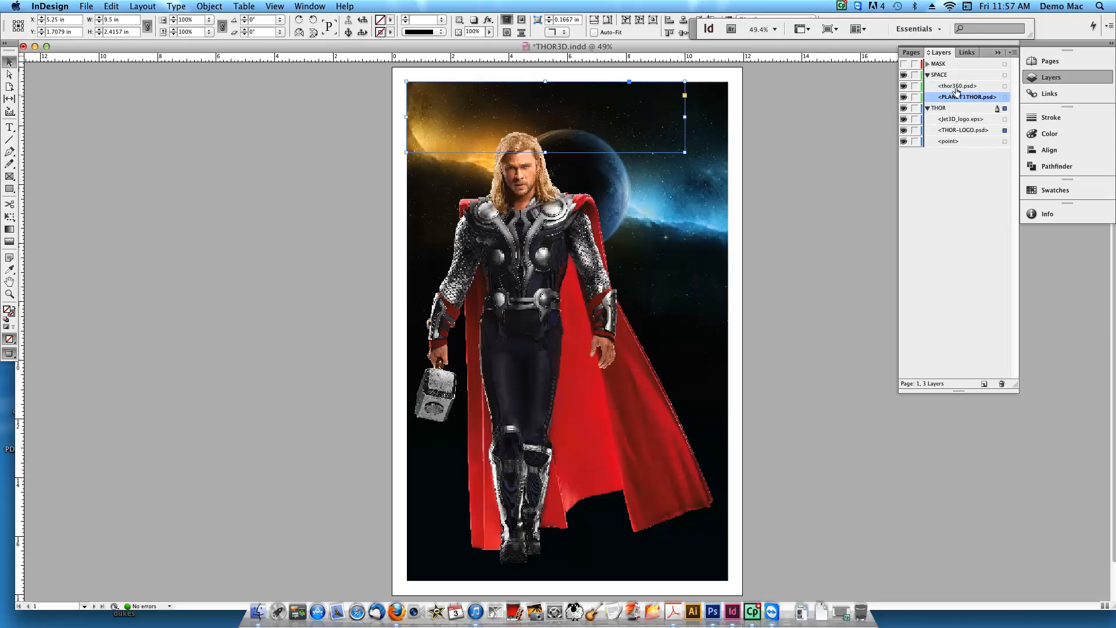
drag(958, 98, 952, 136)
click(954, 109)
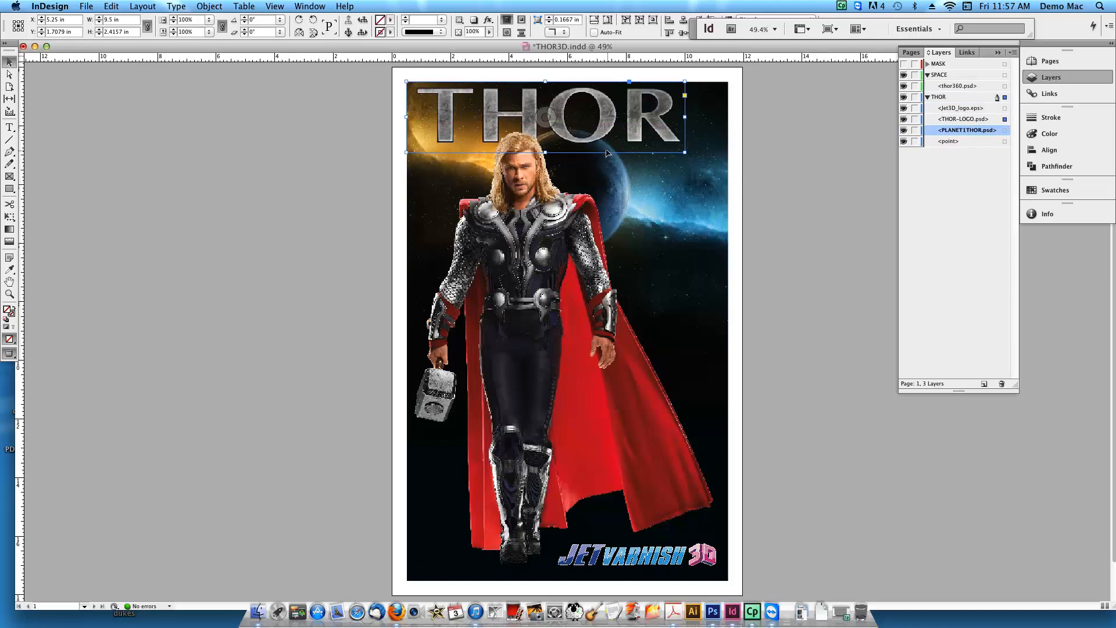
Step: Copy the placed Thor figure image to the clipboard and deselect it
click(526, 278)
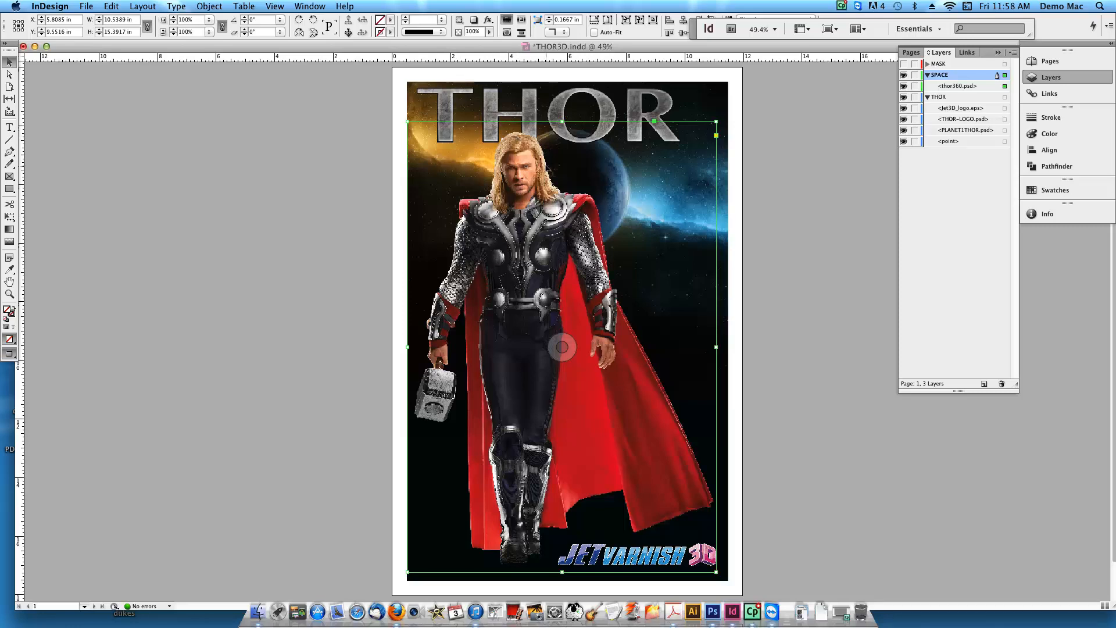
click(112, 6)
click(130, 59)
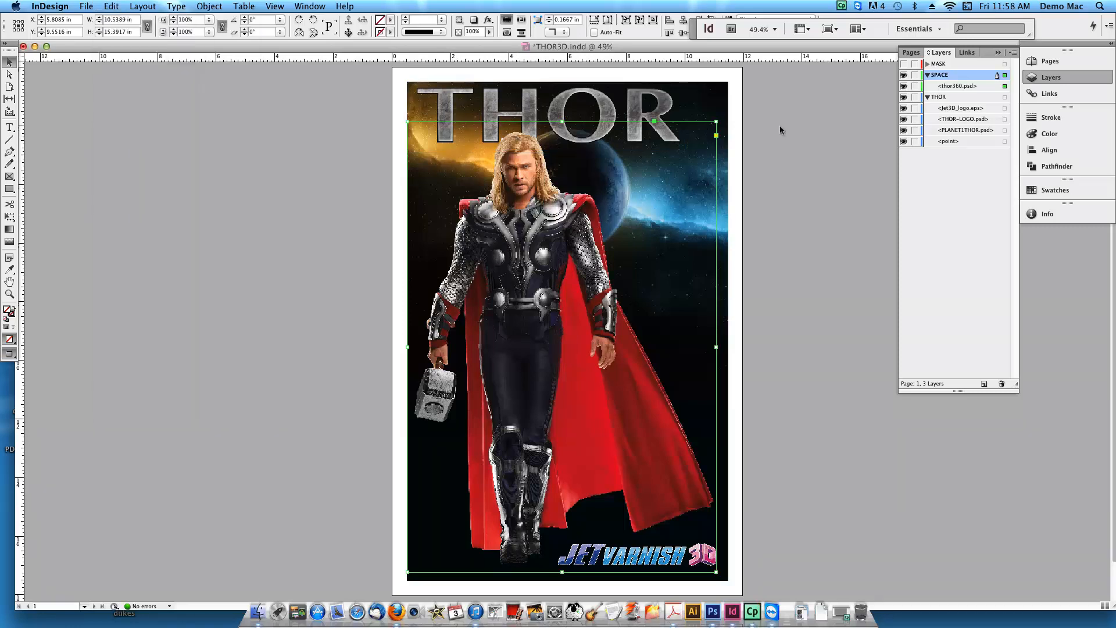
click(844, 116)
Step: Collapse the THOR and SPACE layers, make the MASK layer visible, and delete its thor_maskflatv2.psd image
click(928, 97)
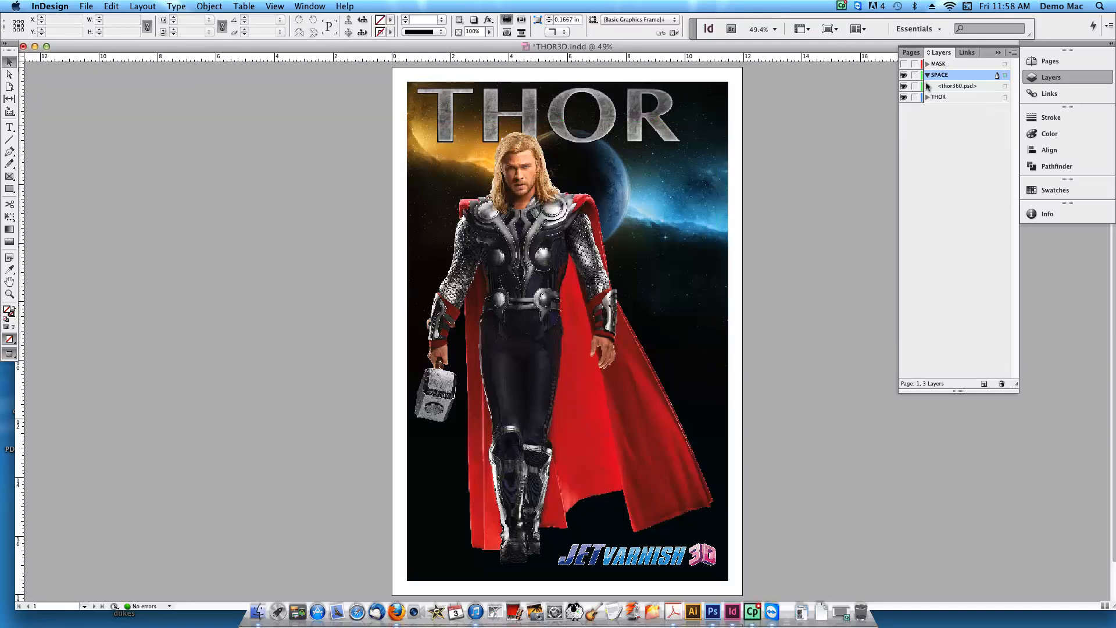
click(928, 75)
click(943, 65)
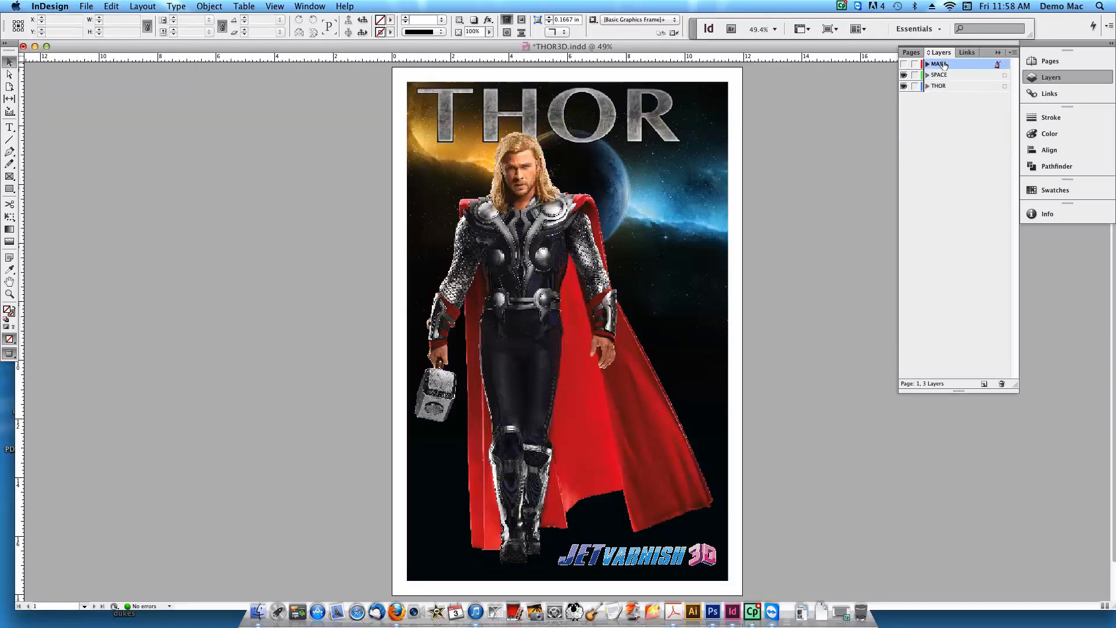
click(904, 64)
click(928, 64)
click(948, 76)
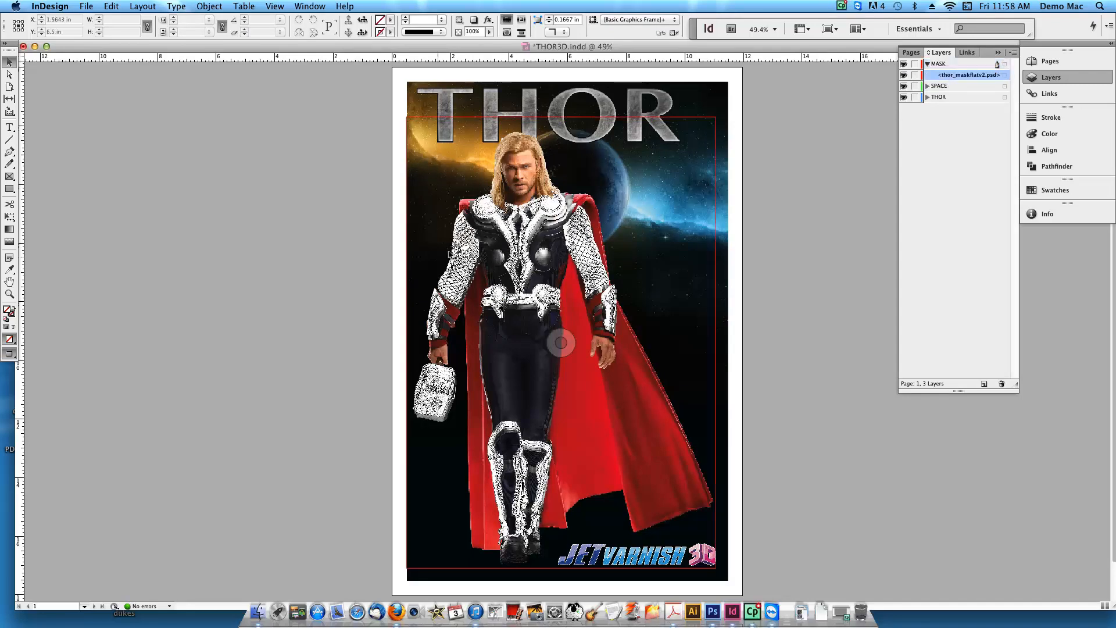
click(524, 221)
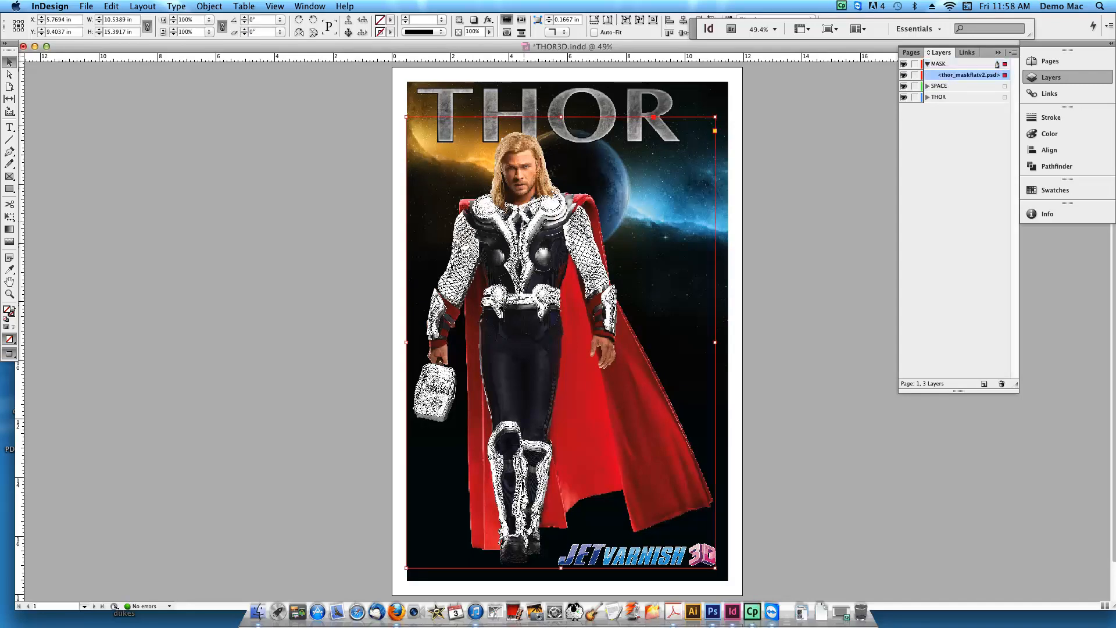
key(Delete)
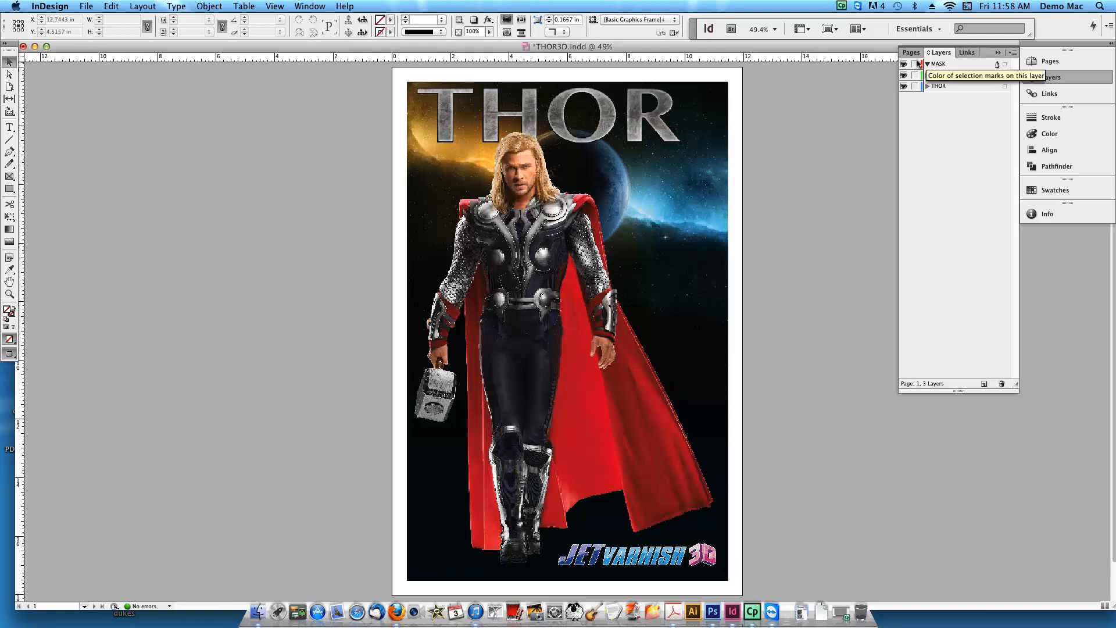
Step: Paste the copied Thor figure in place on the MASK layer and check it by hiding and showing that layer
click(937, 64)
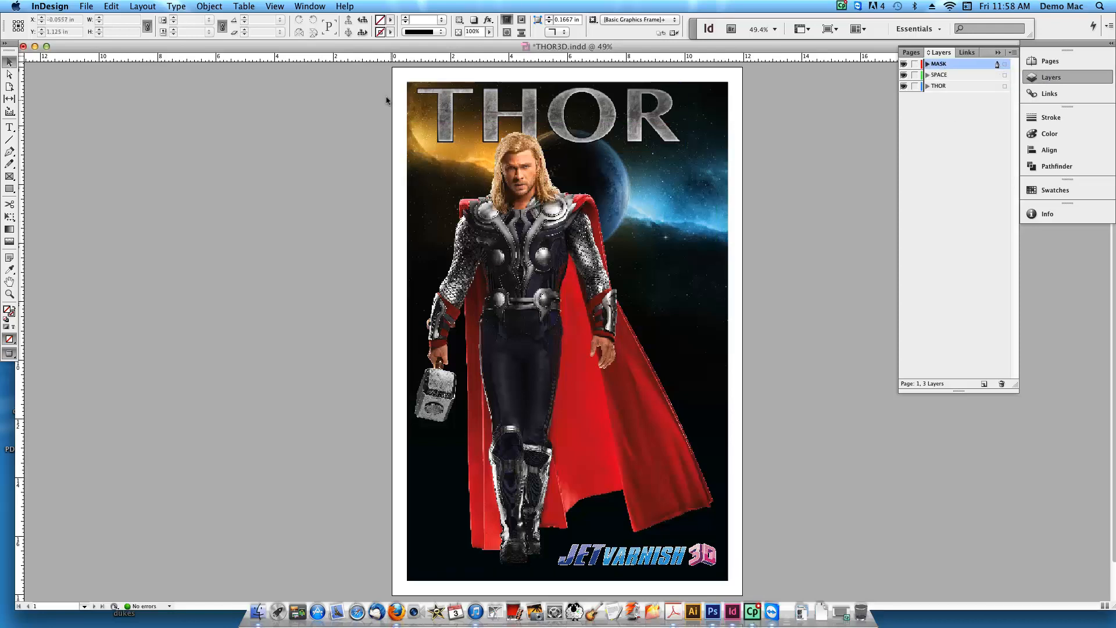
click(111, 7)
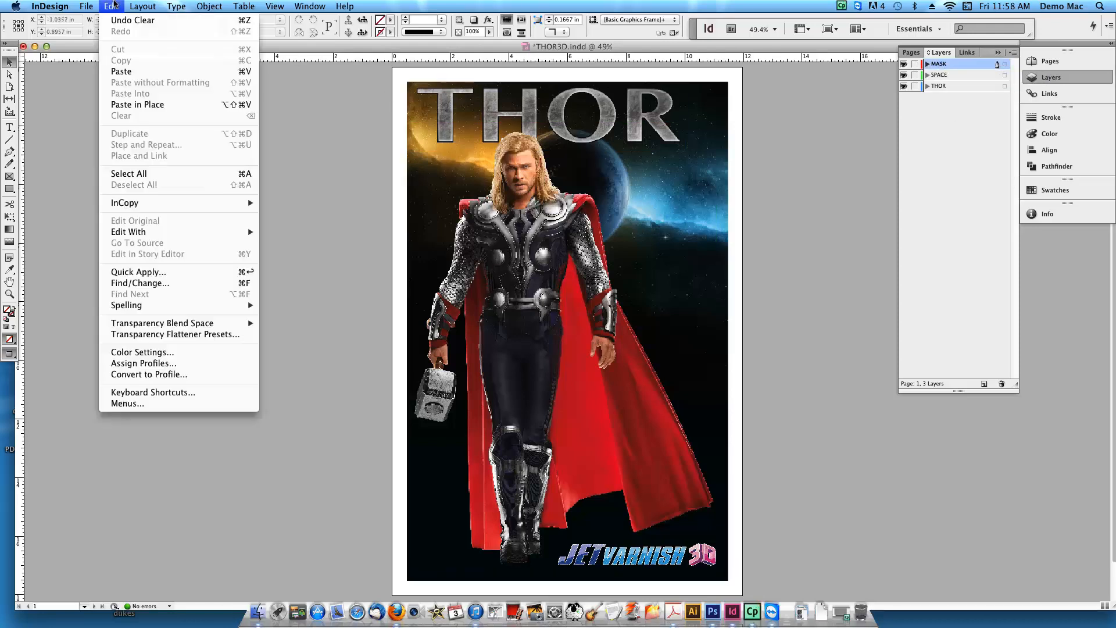
click(126, 105)
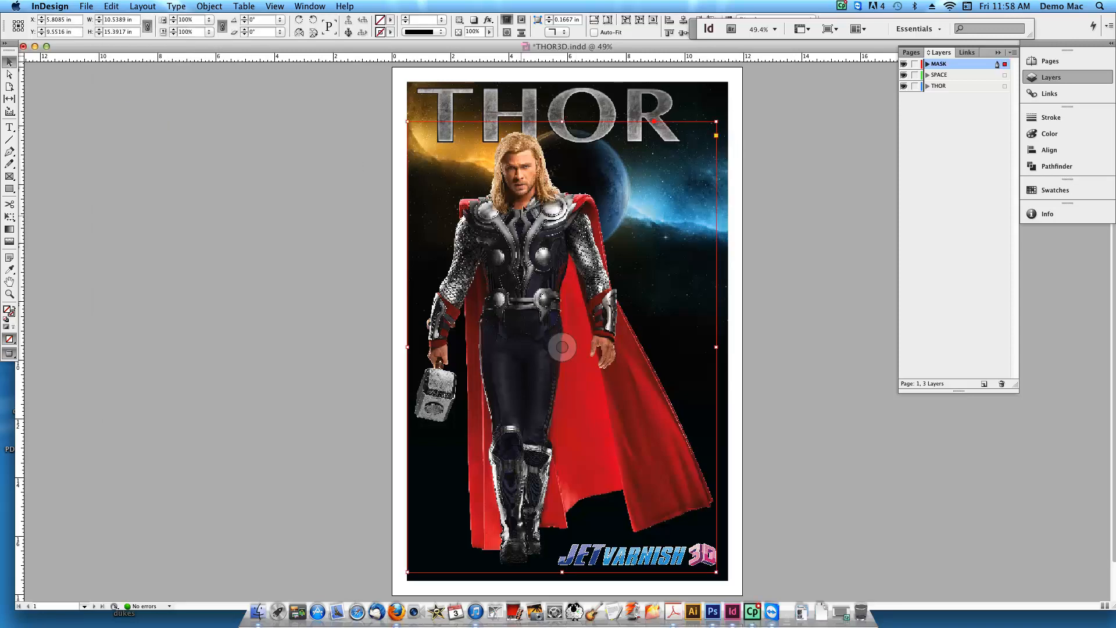
click(903, 65)
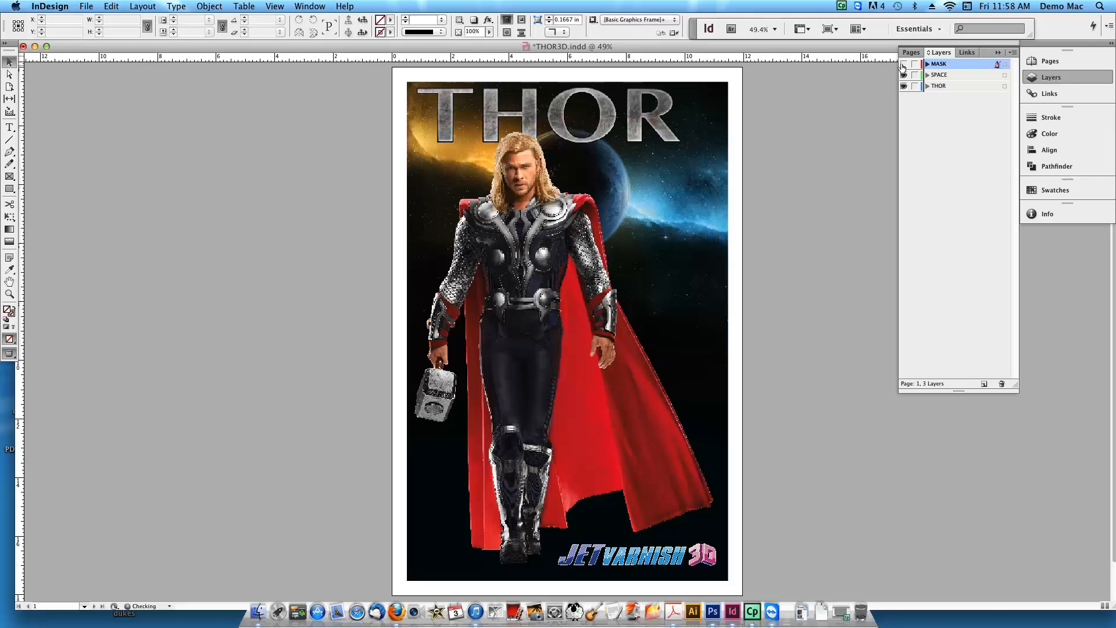
click(903, 65)
Step: Replace the pasted figure on the MASK layer with thor_maskflatv2.psd and check the mask by temporarily hiding the SPACE layer
click(562, 347)
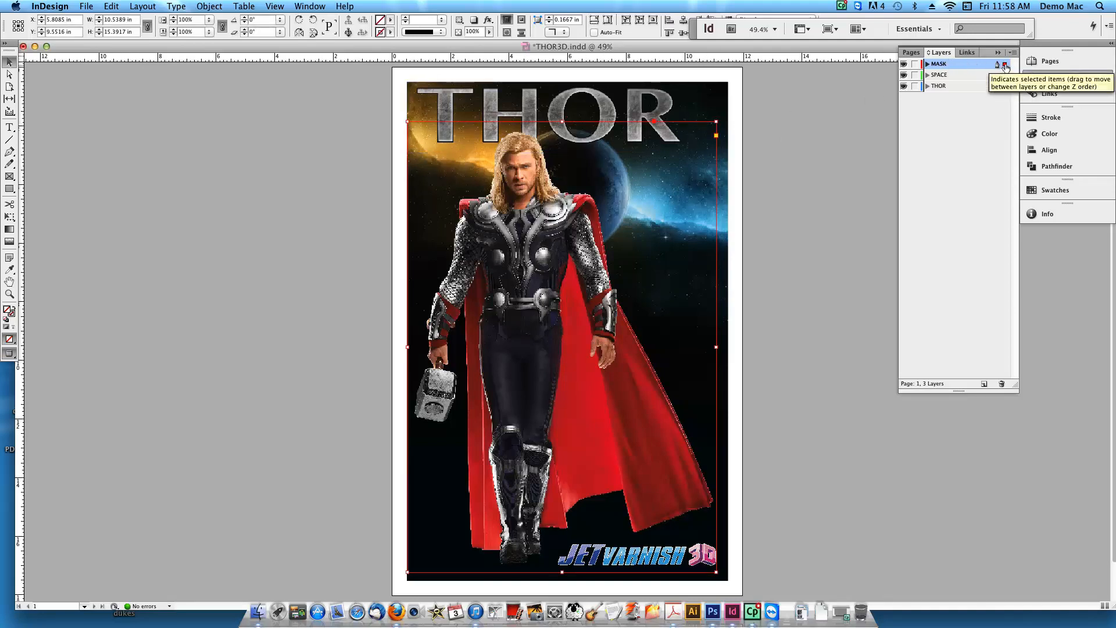
click(953, 85)
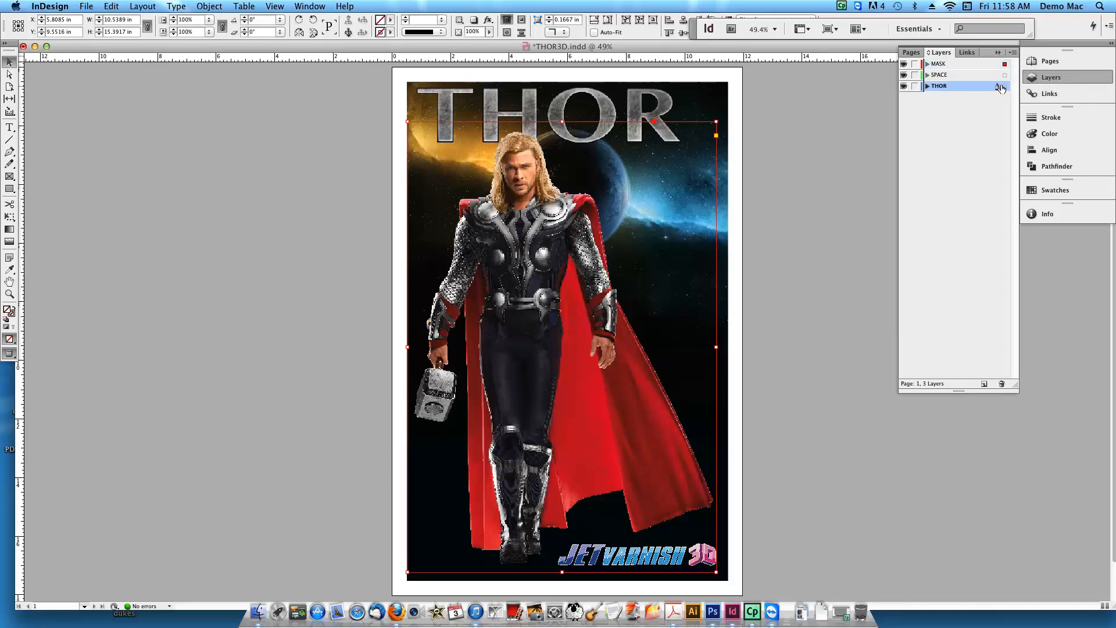
click(943, 64)
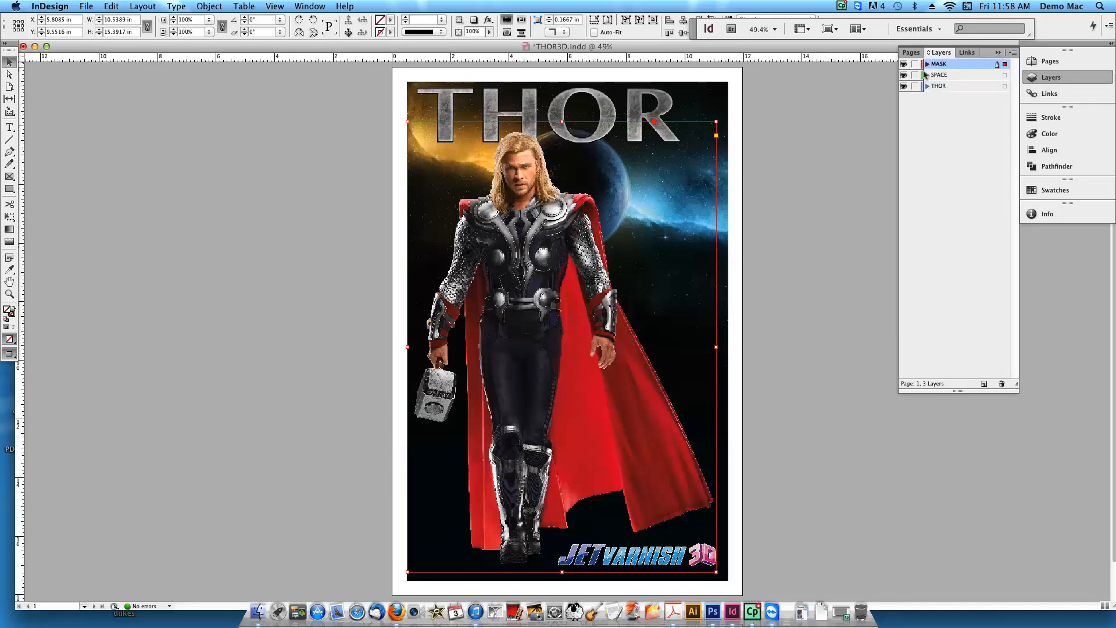
click(86, 6)
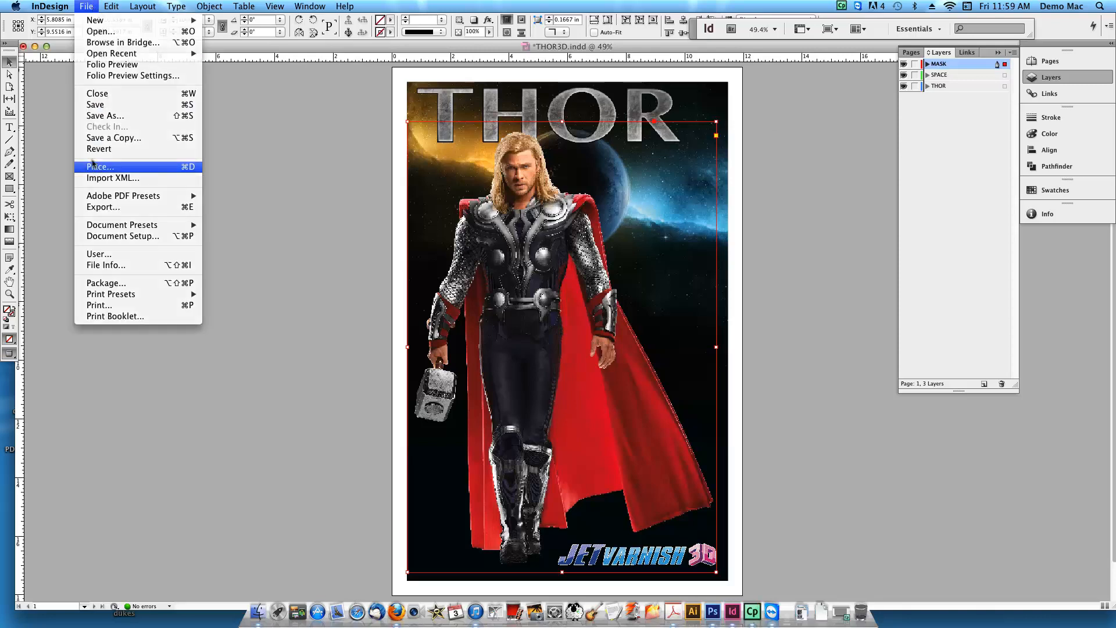
click(95, 168)
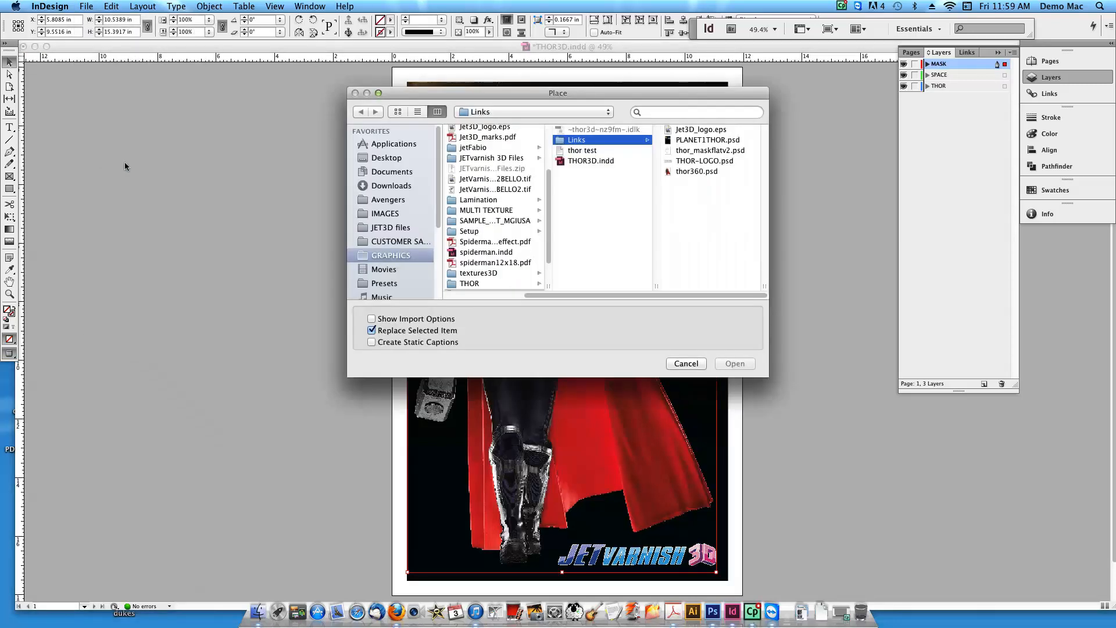
click(712, 150)
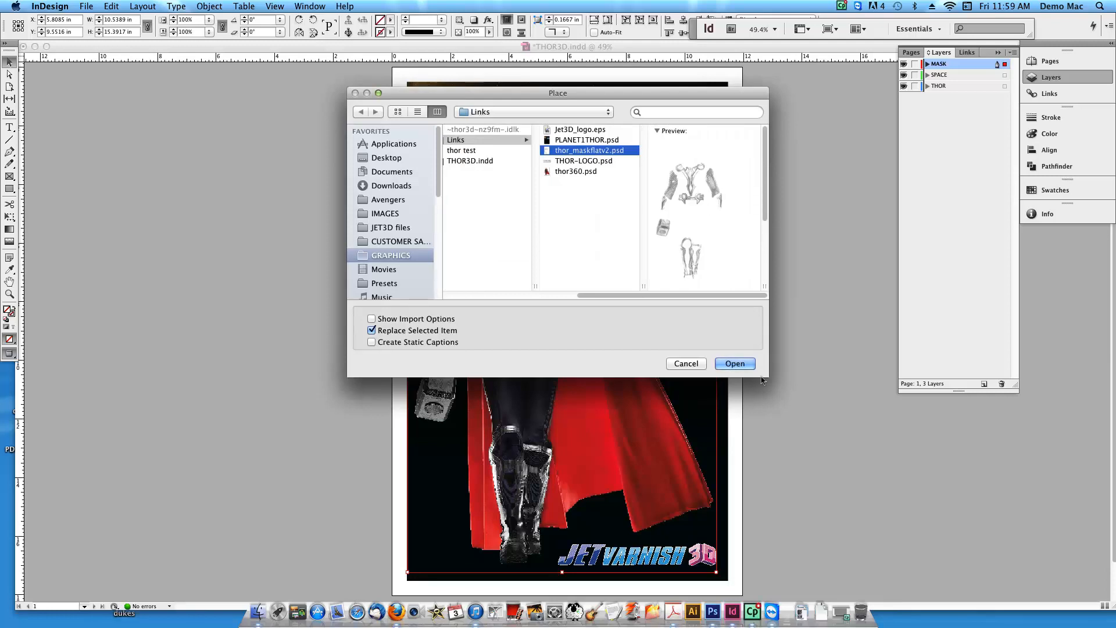
click(735, 363)
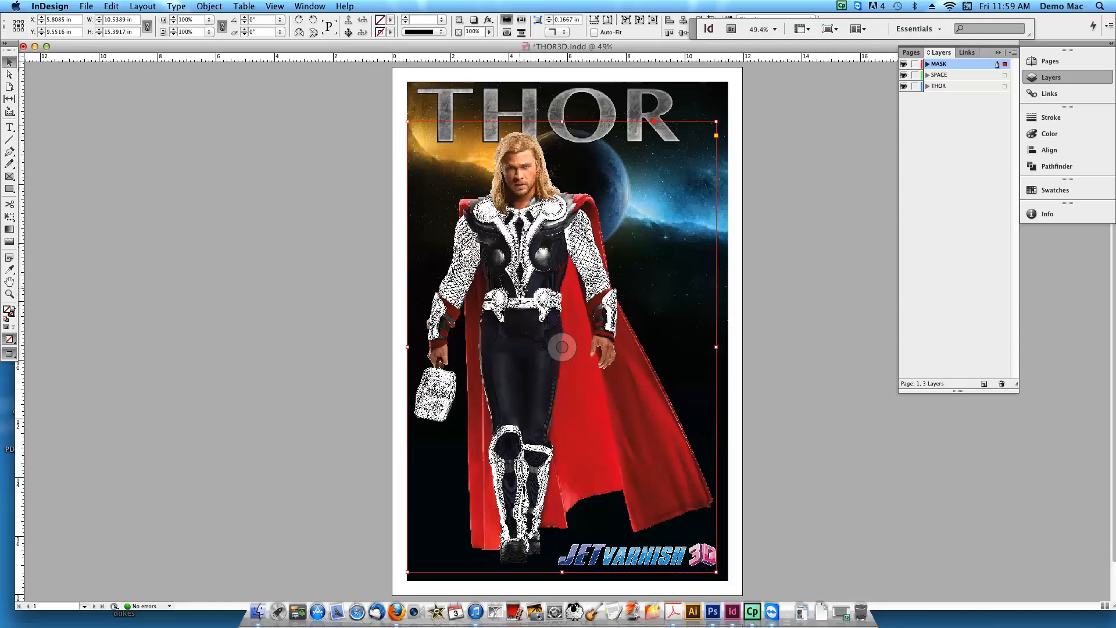
click(820, 216)
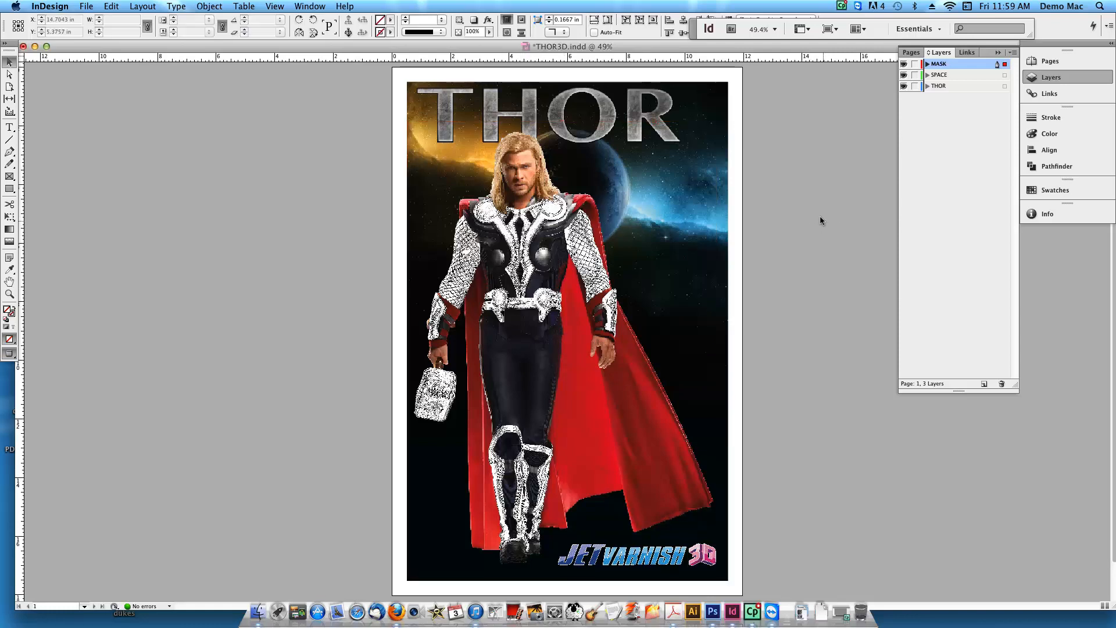
click(904, 75)
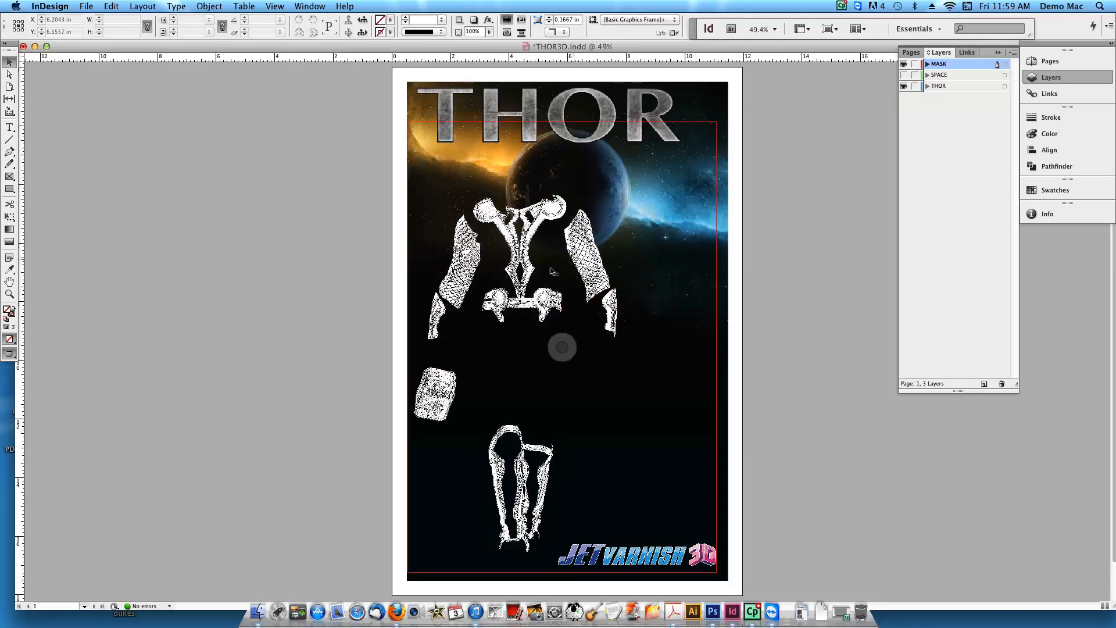
click(903, 75)
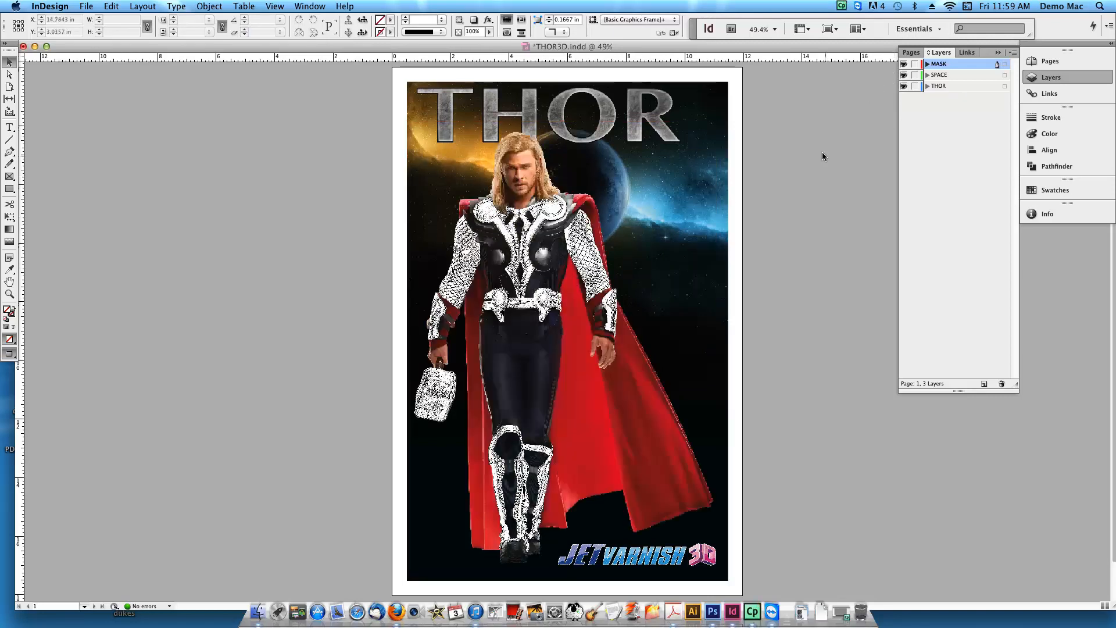
Step: Zoom in on Thor's shoulder and chest armor and set the display performance to High Quality Display
click(10, 293)
drag(524, 172, 634, 256)
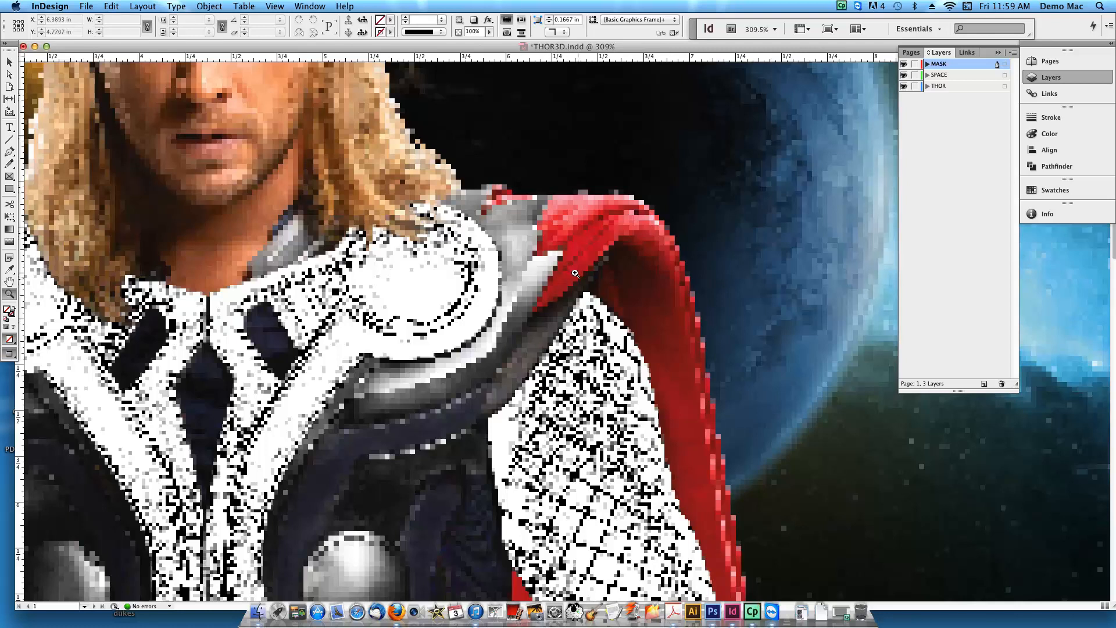
click(275, 5)
mouse_move(319, 169)
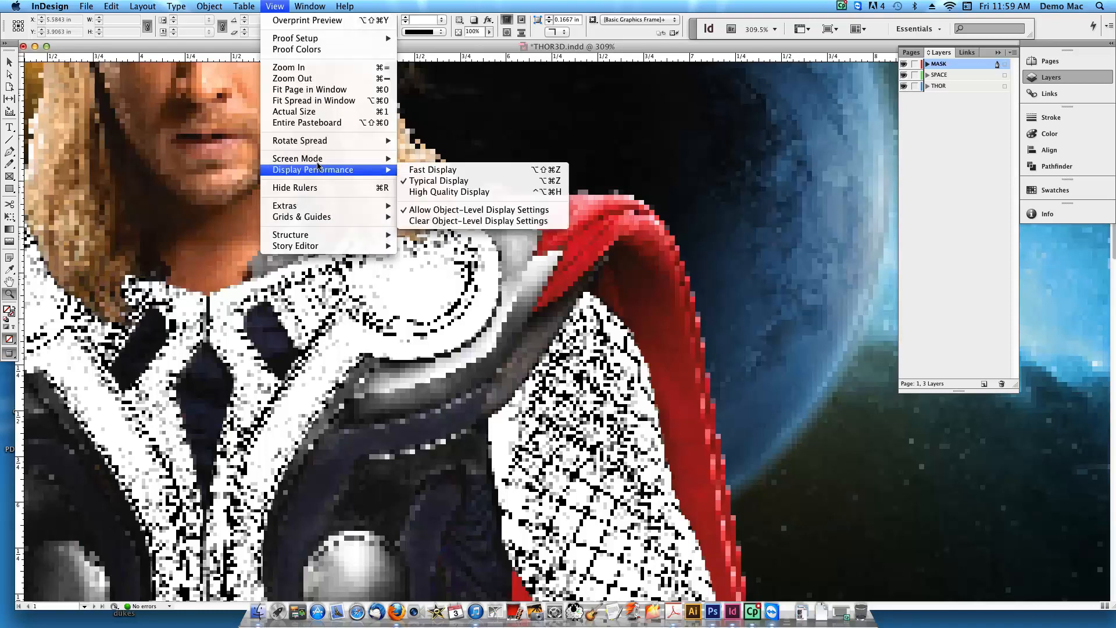
click(469, 193)
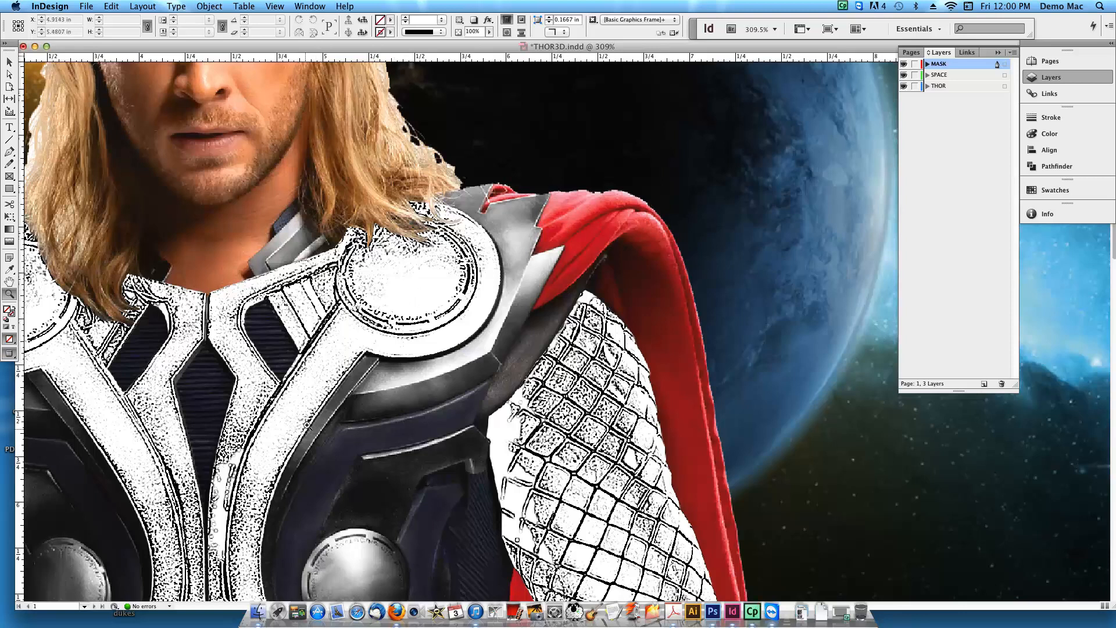
Step: Check the mask's alignment by toggling the MASK layer's visibility, and look at the image it contains
click(903, 64)
click(904, 64)
click(904, 64)
click(904, 64)
click(927, 63)
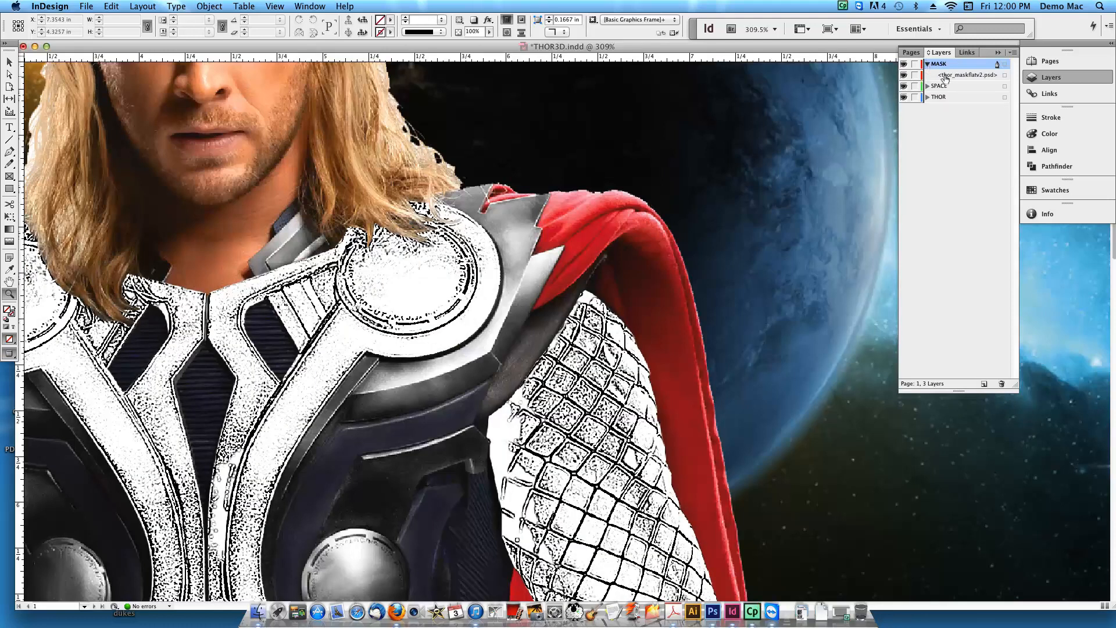
click(945, 76)
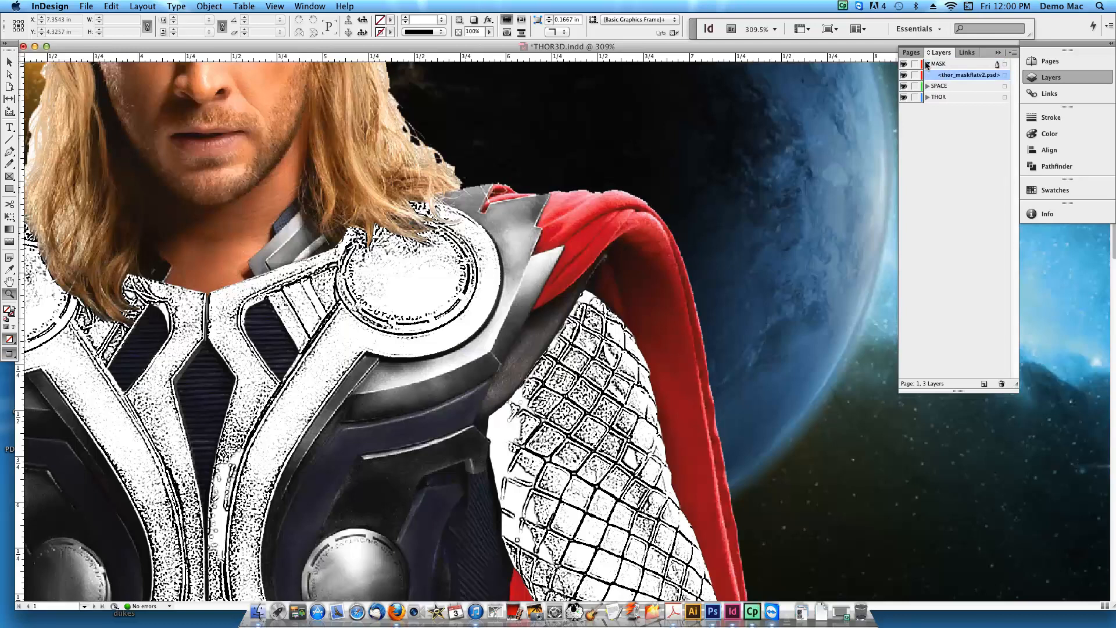
click(928, 64)
Step: Select the mask image over the figure and inspect its opacity setting
click(9, 61)
click(465, 285)
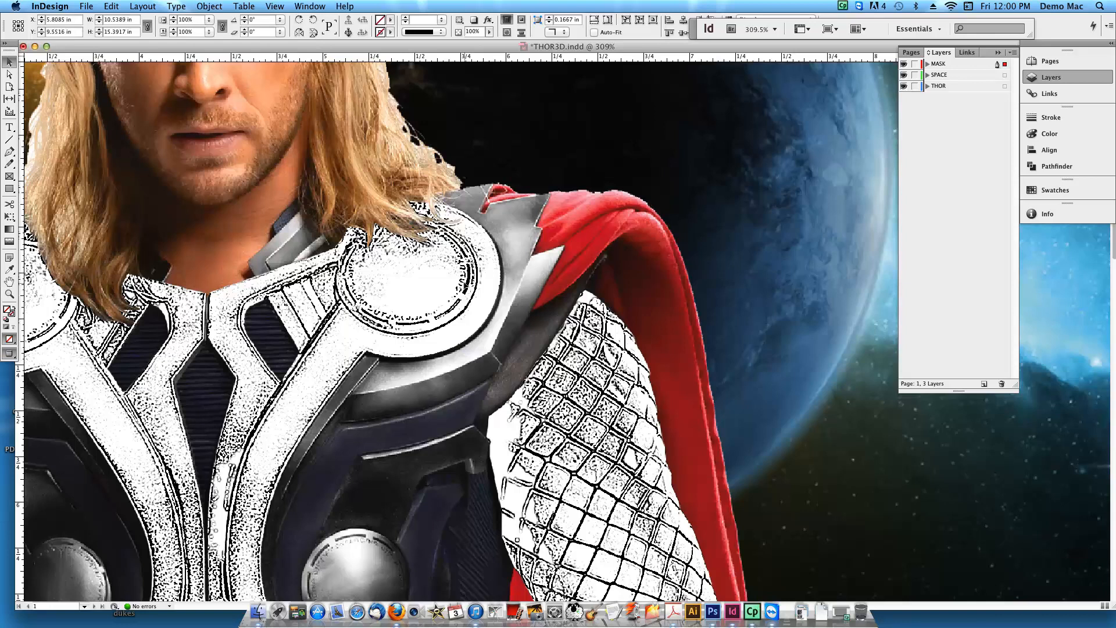
click(490, 31)
mouse_move(488, 42)
mouse_down()
mouse_move(453, 42)
mouse_move(490, 43)
mouse_up()
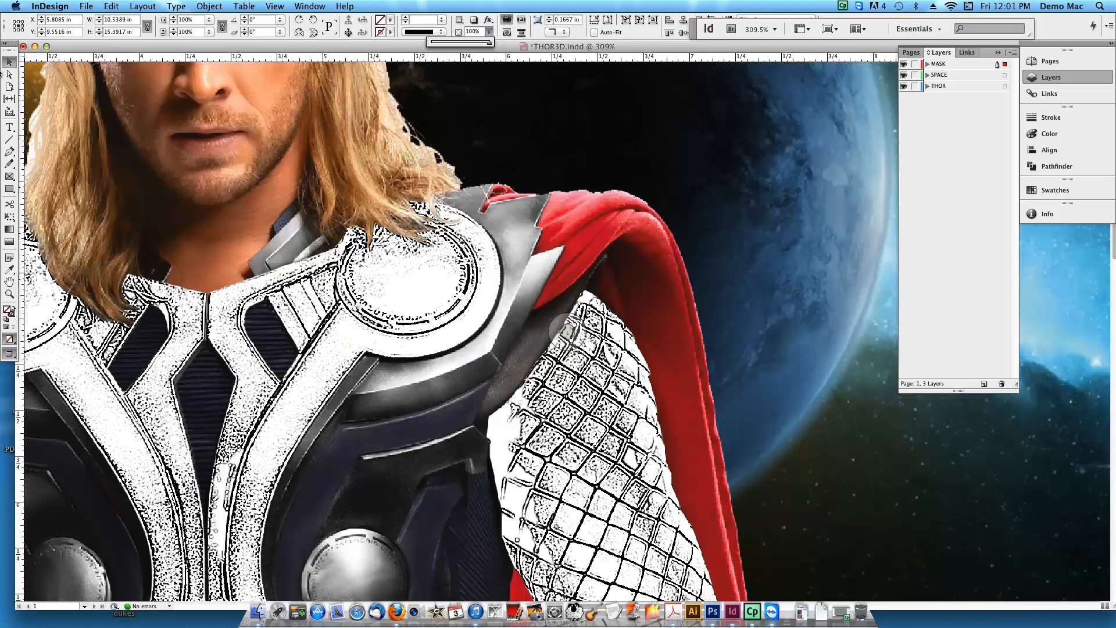
Step: Fit the whole poster page in the window and deselect the mask image
click(10, 294)
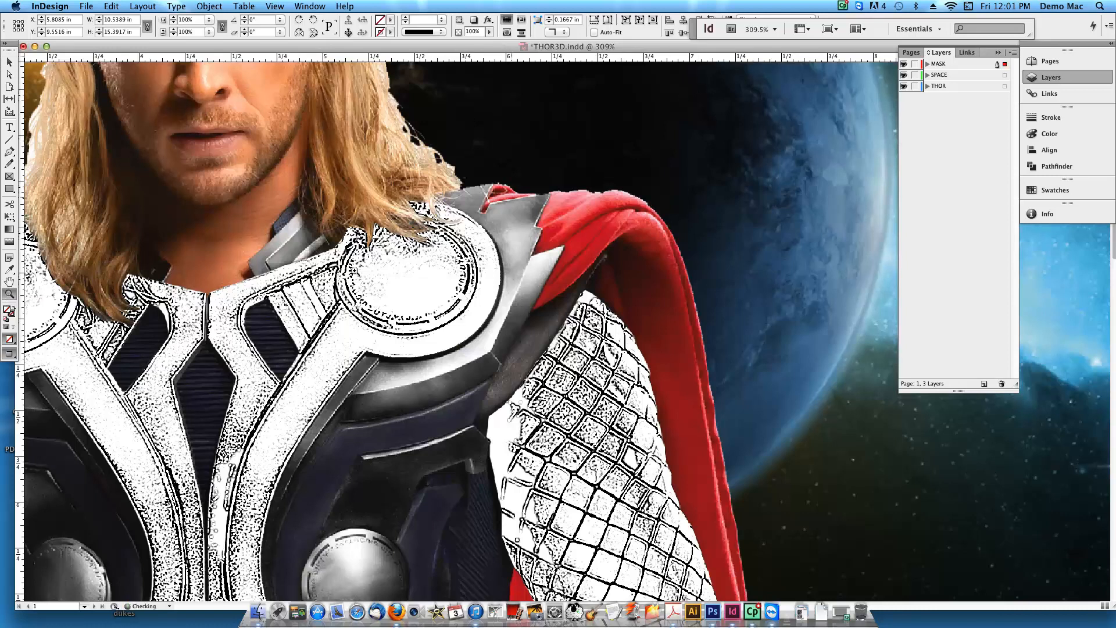
click(283, 5)
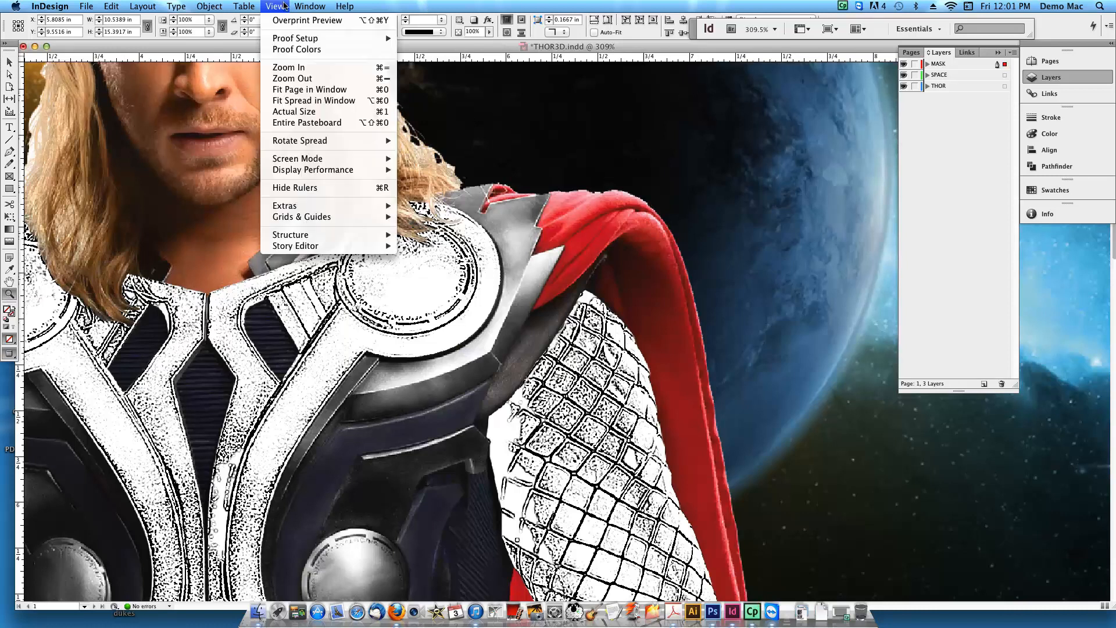
click(308, 90)
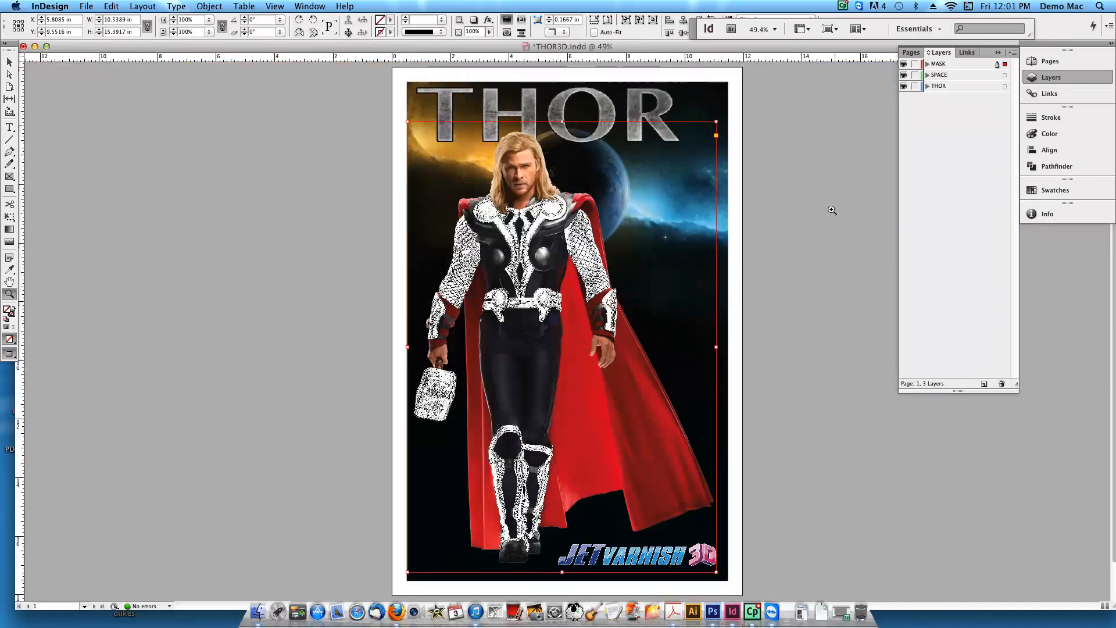
click(832, 210)
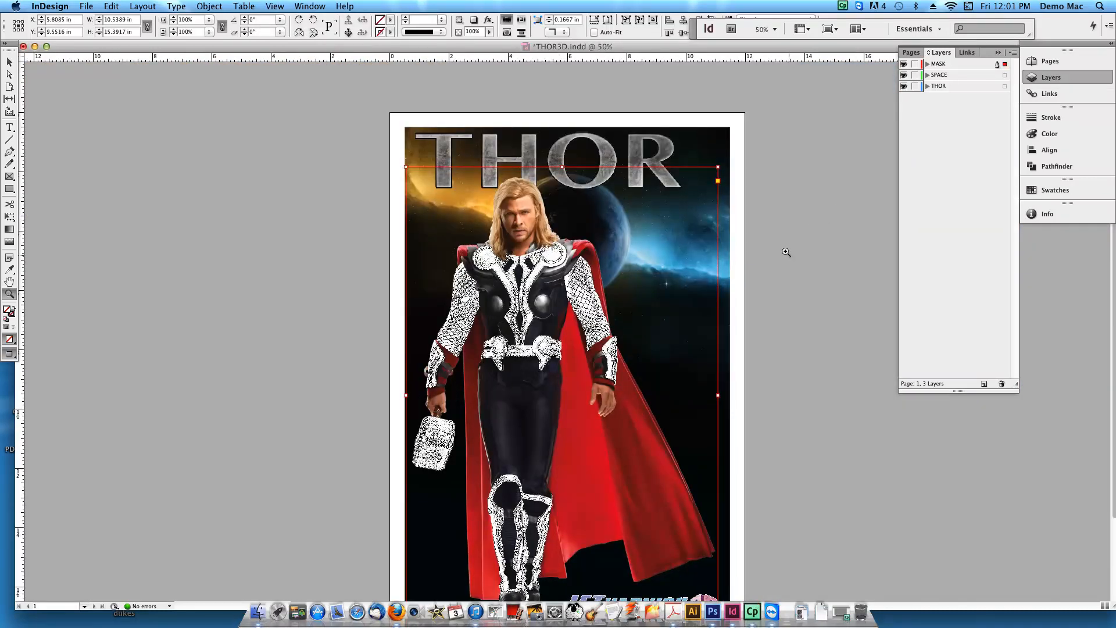
click(9, 62)
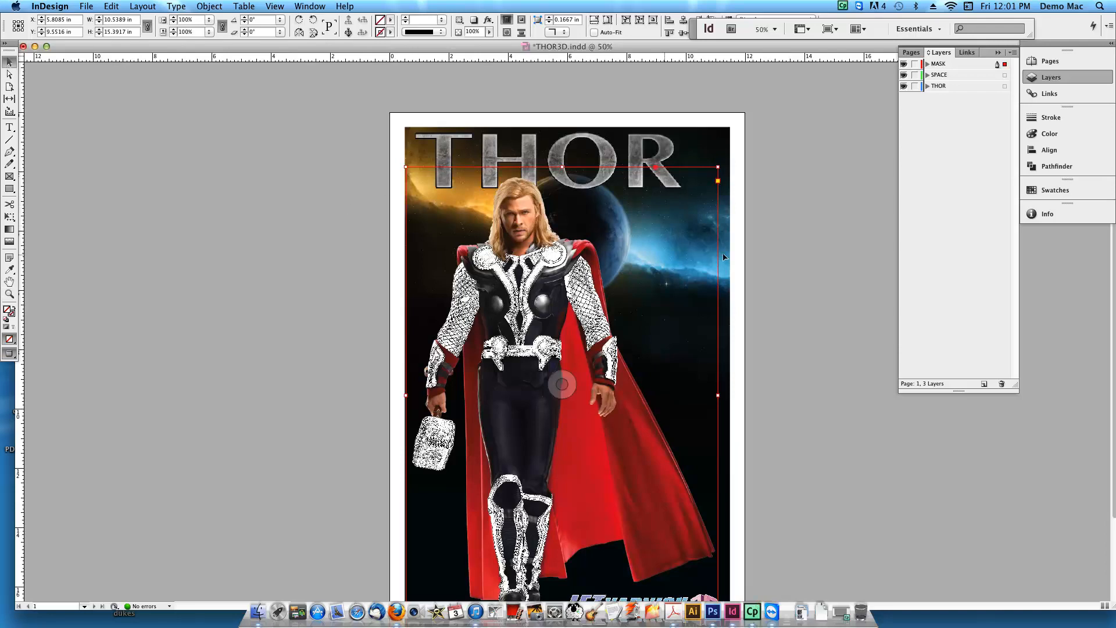
scroll(801, 258, down, 2)
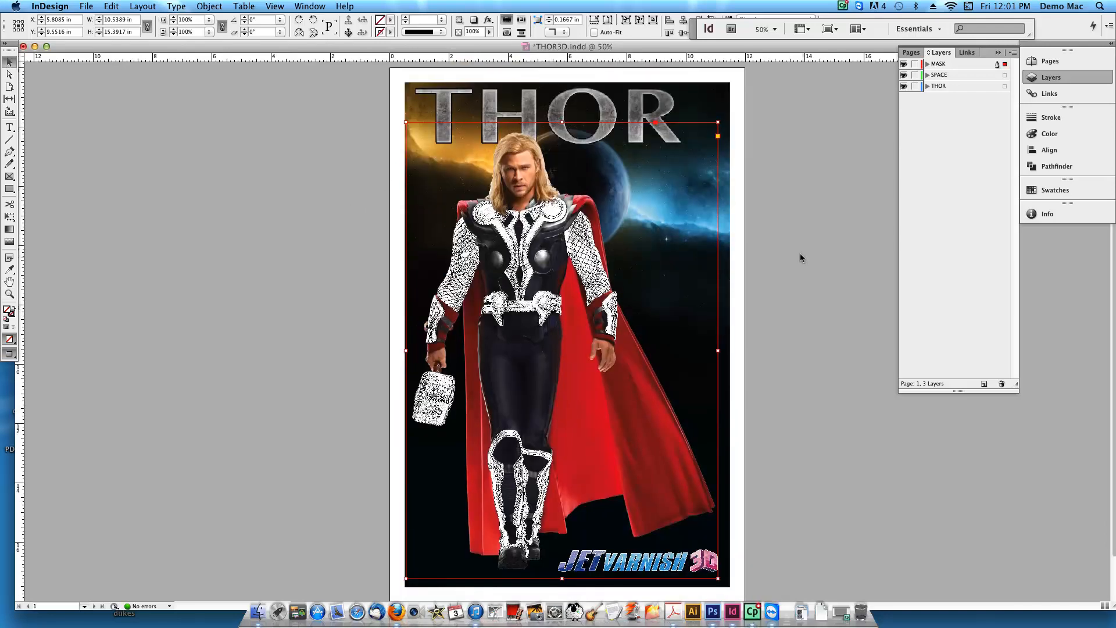
click(800, 253)
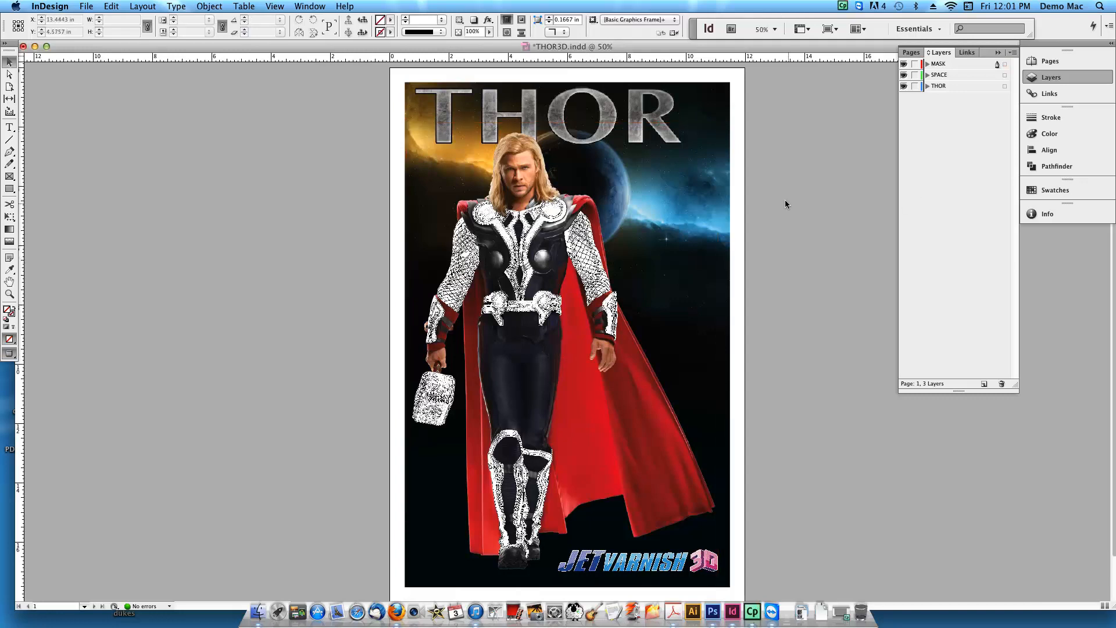
Step: Hide the MASK layer, review the export formats including Adobe PDF (Print), and cancel the export and show the layer again
click(903, 64)
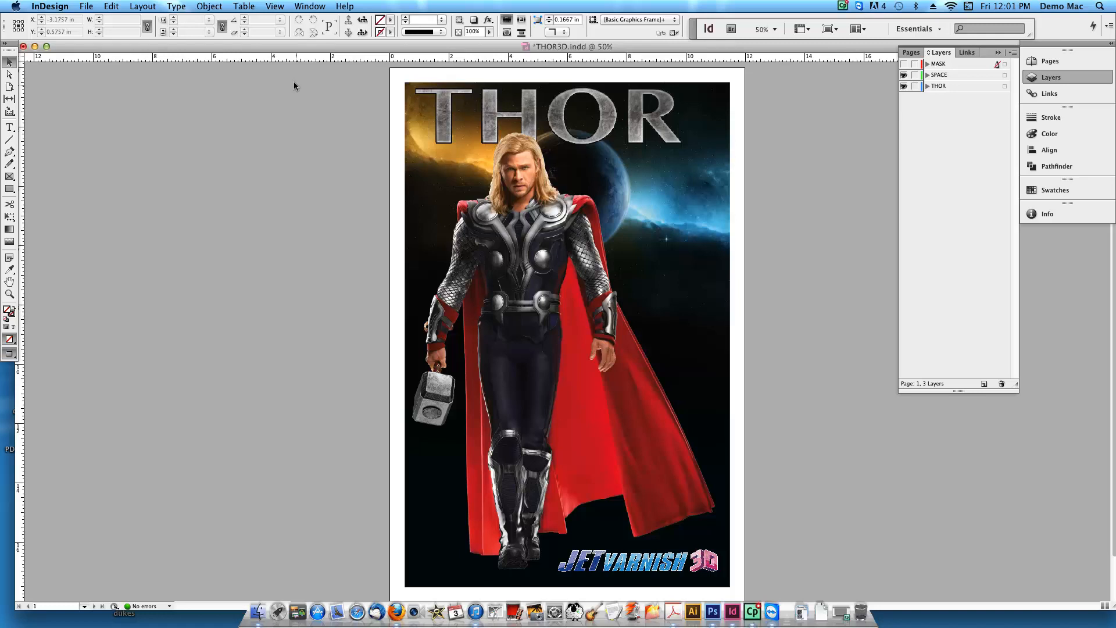
click(87, 6)
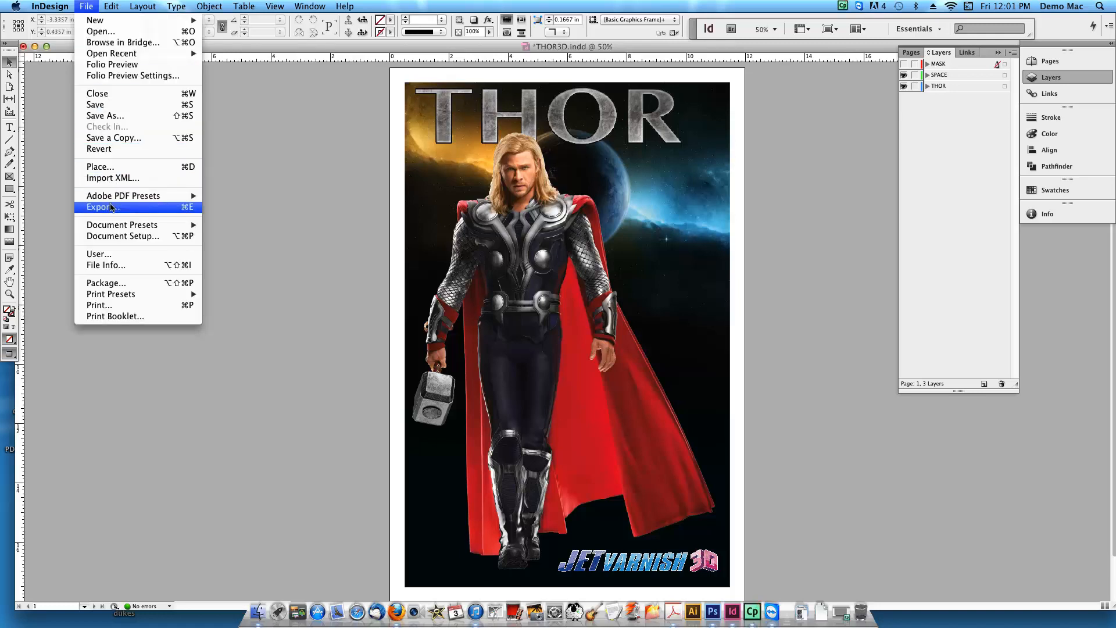
click(113, 205)
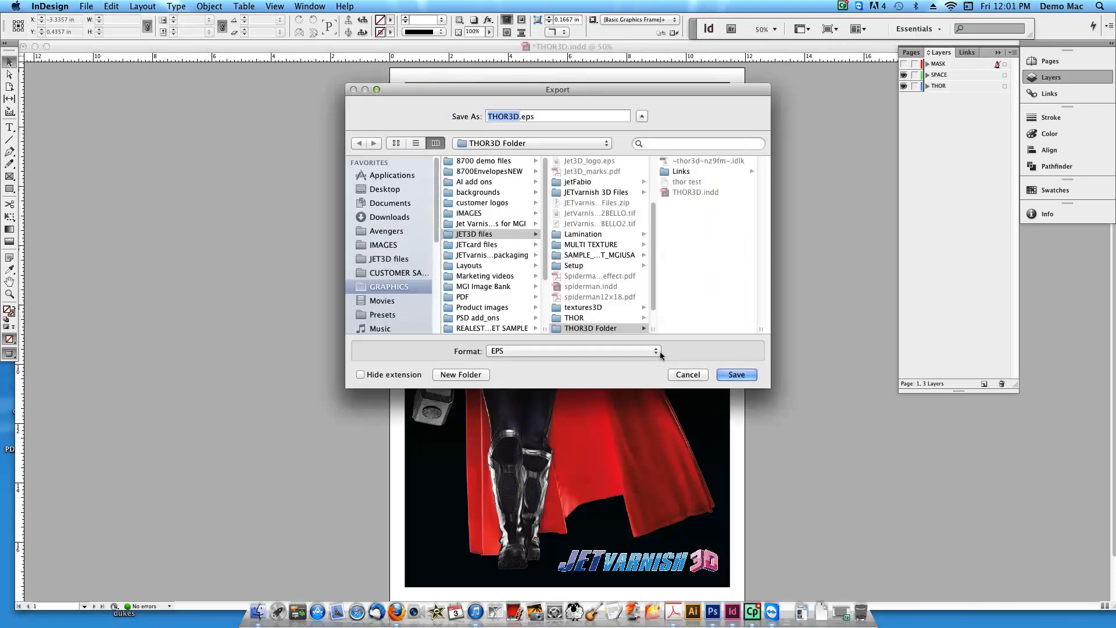
click(655, 352)
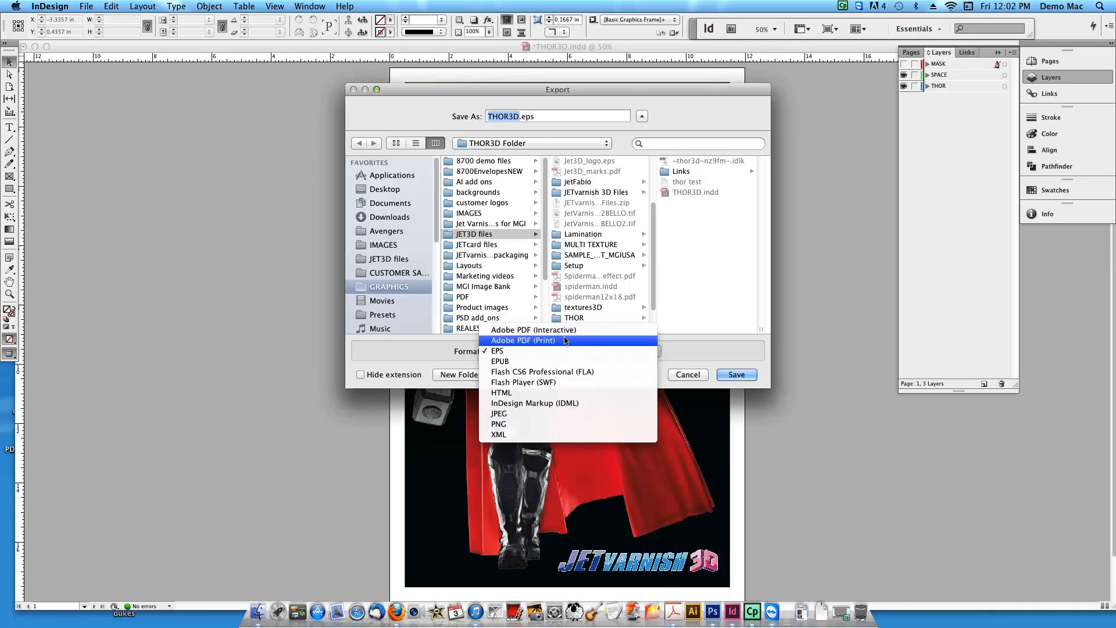
click(676, 375)
click(678, 375)
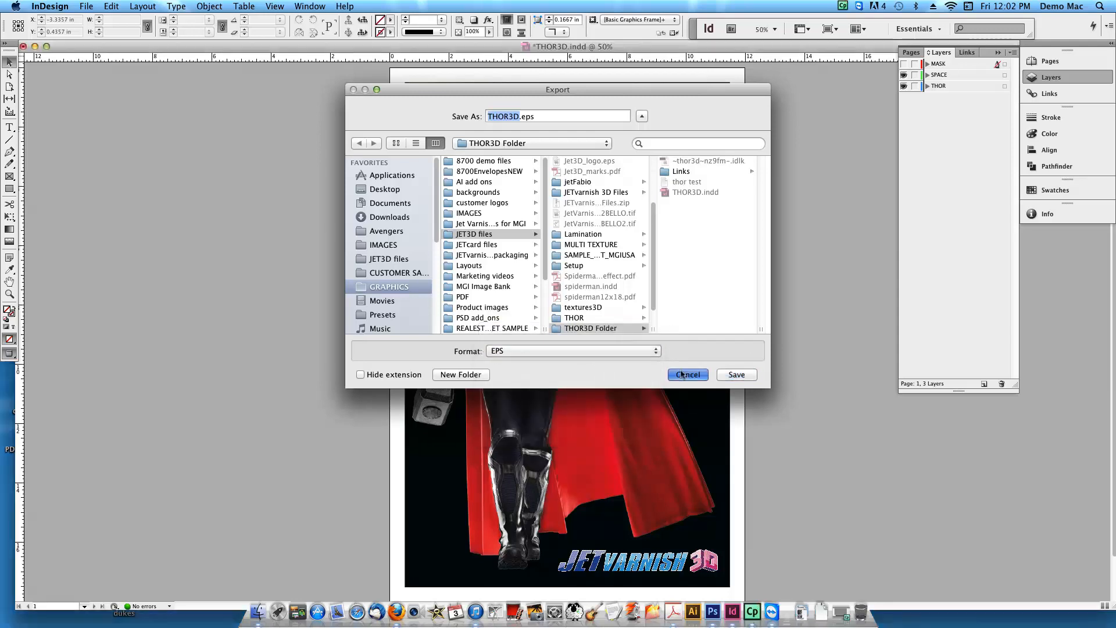
click(347, 159)
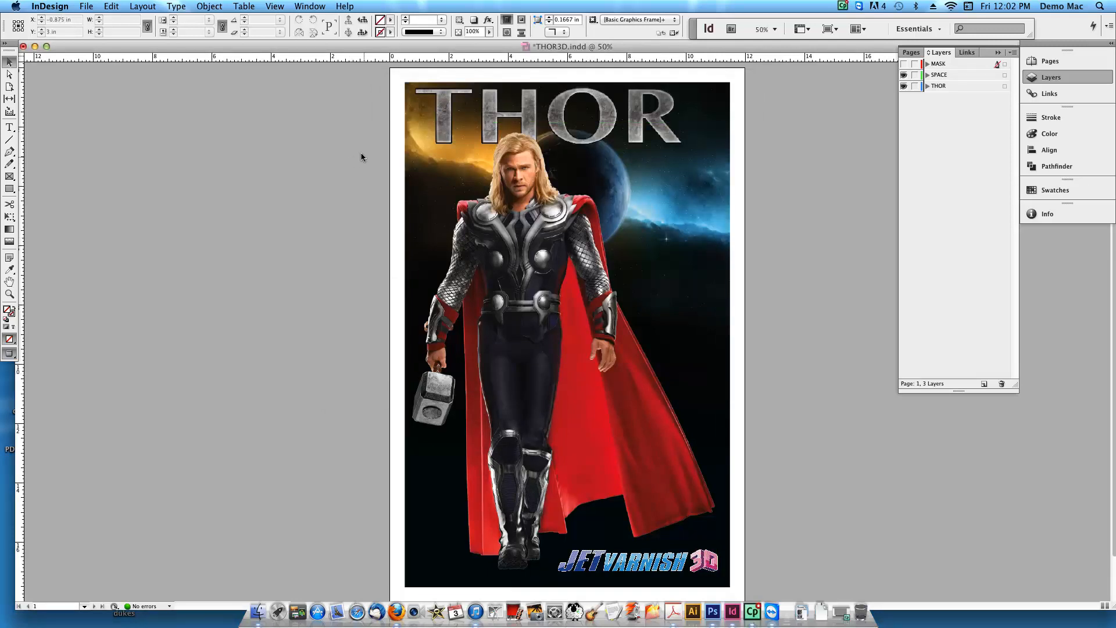
click(561, 351)
click(903, 64)
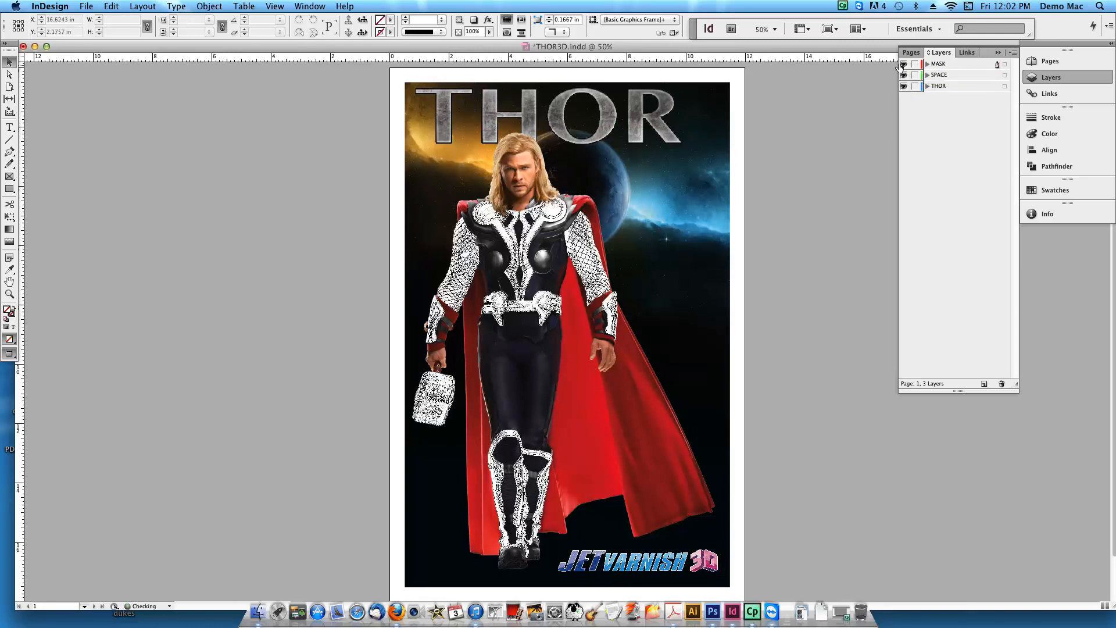
Step: Hide the SPACE and THOR layers, leaving only the mask artwork visible with nothing selected
click(903, 86)
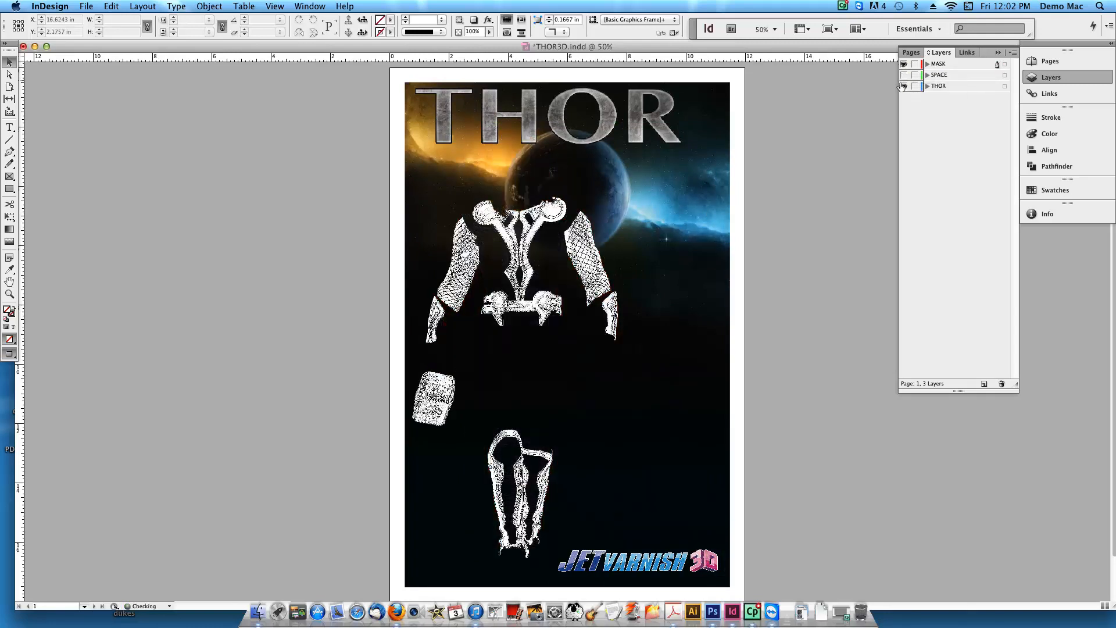
click(903, 74)
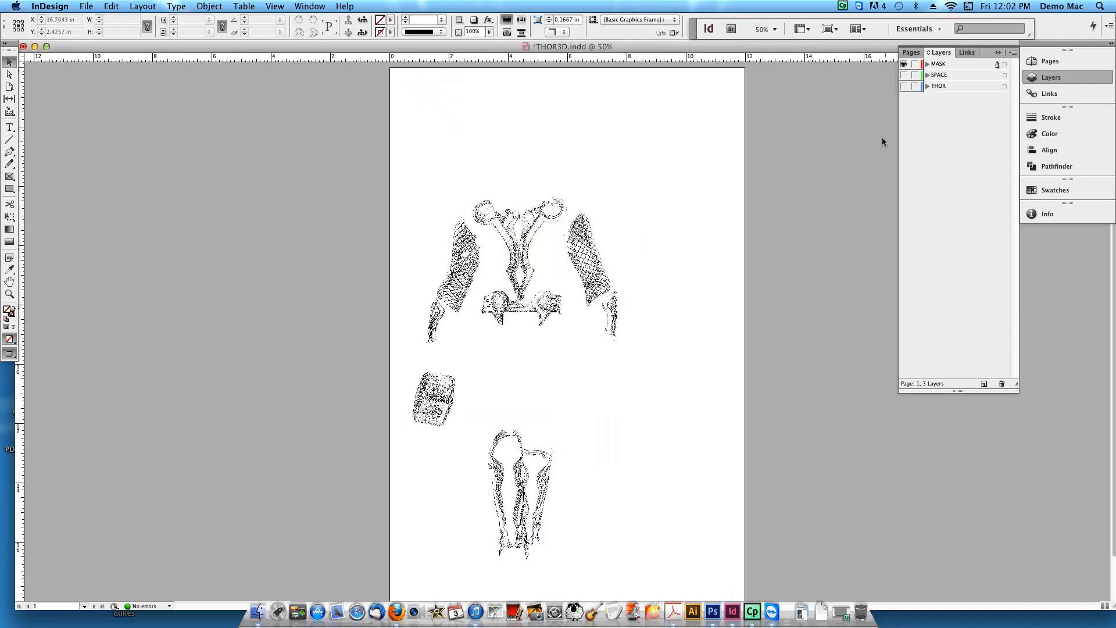
click(582, 307)
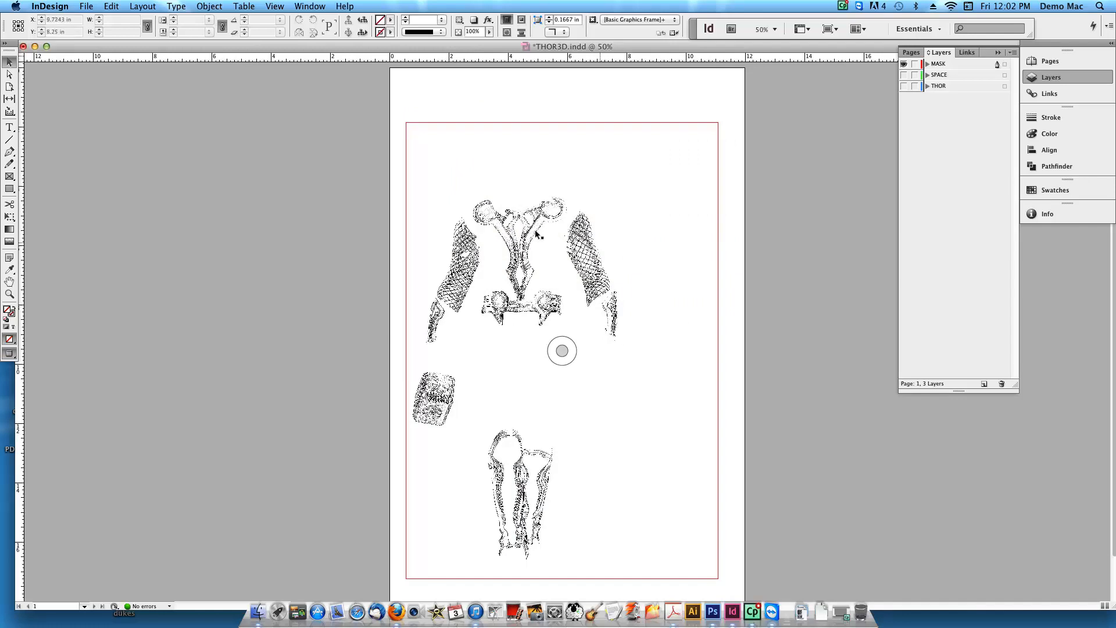
click(261, 234)
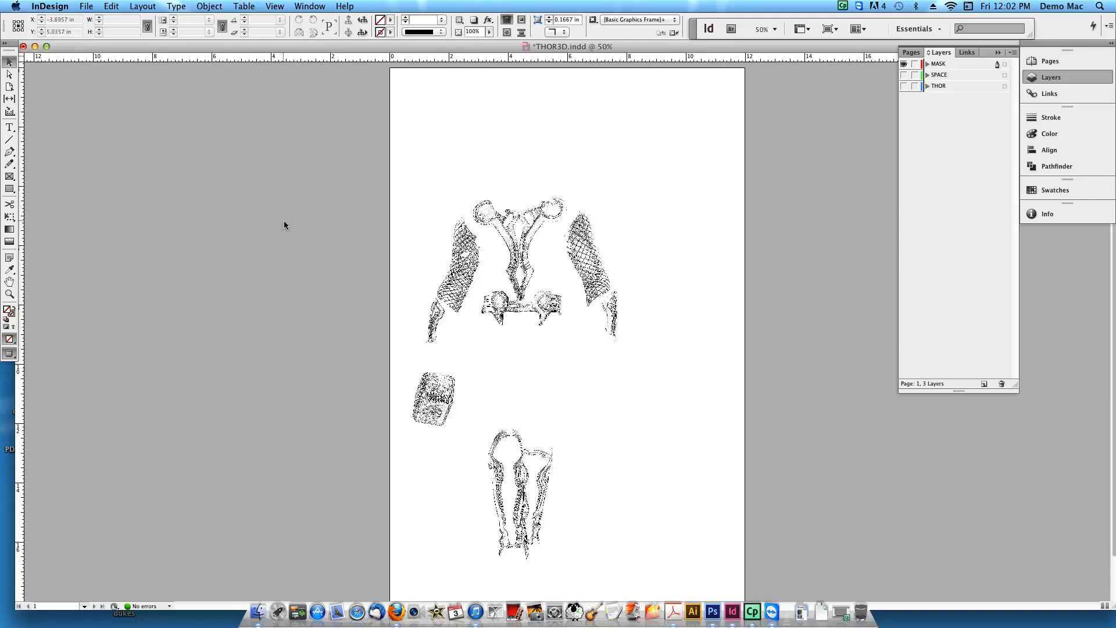
Step: Export the mask artwork as THOR3D.eps into THOR3D Folder, using all pages, Gray color and a TIFF preview
click(82, 5)
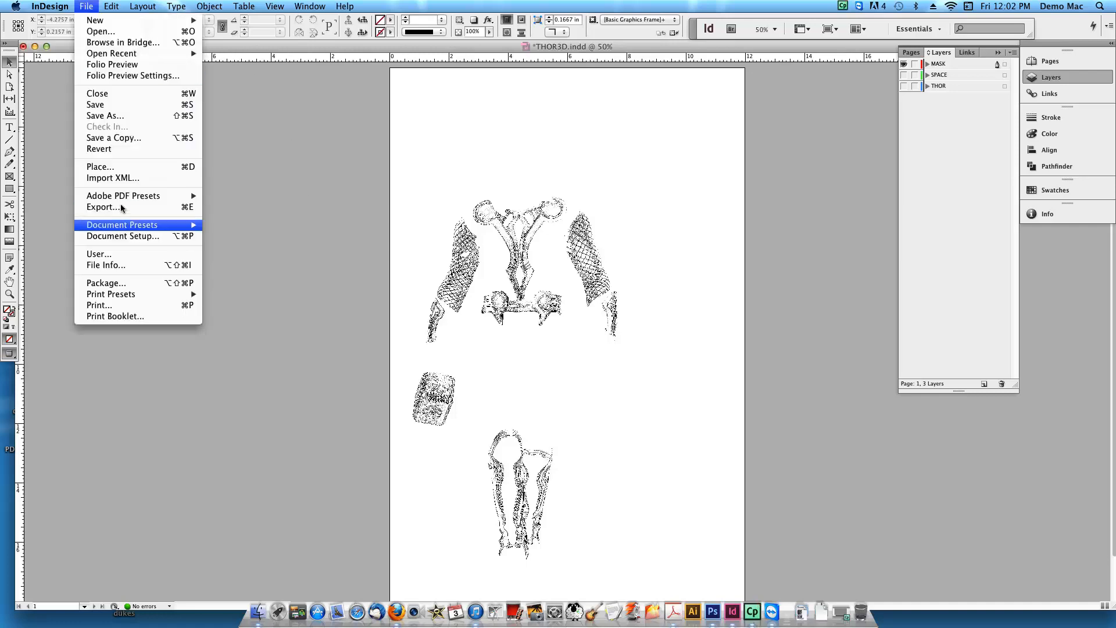
click(138, 207)
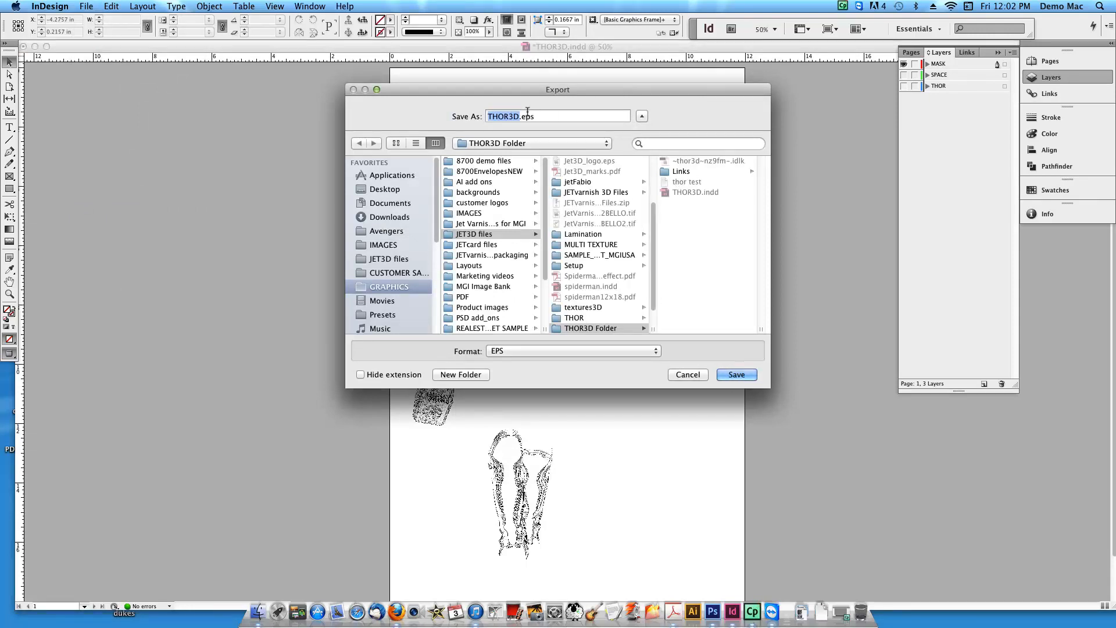
click(736, 374)
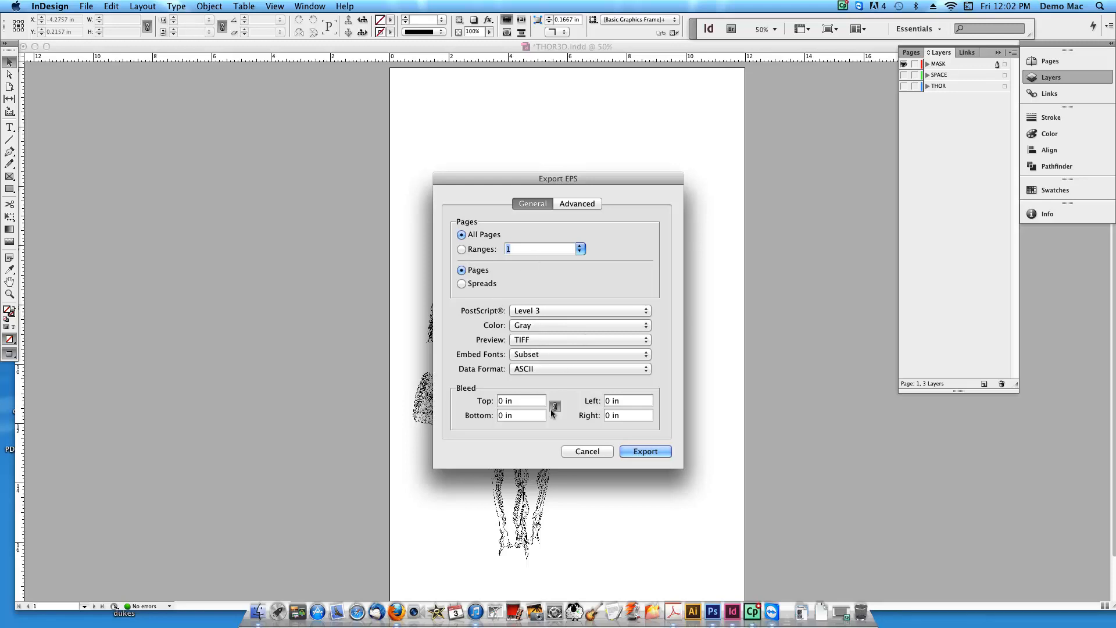
click(657, 451)
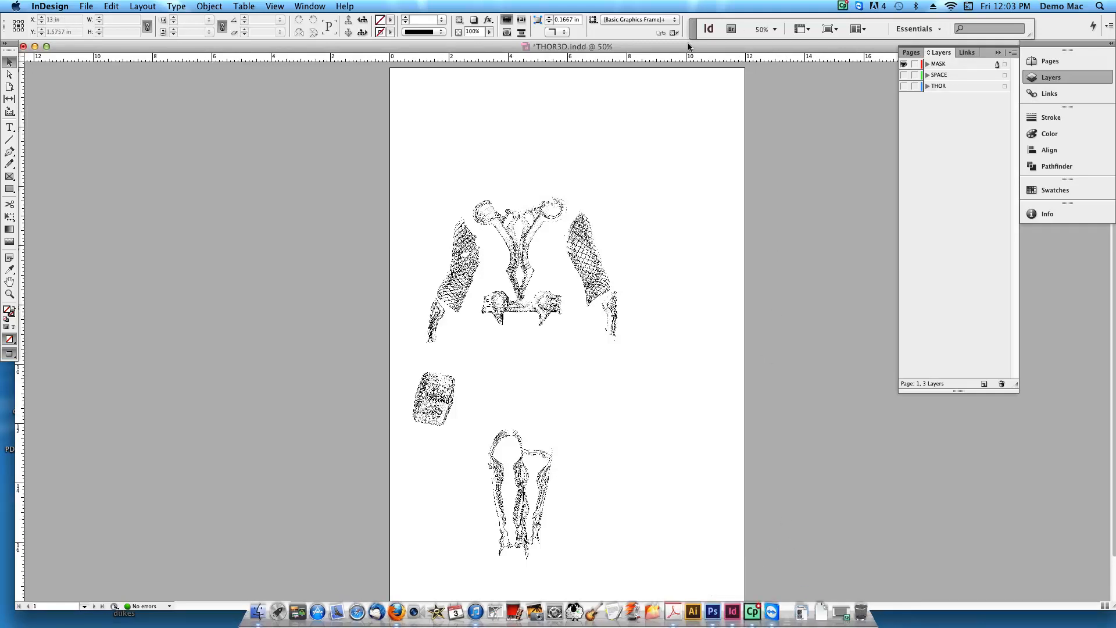
Step: Switch to Adobe Photoshop CS6
drag(690, 48, 683, 334)
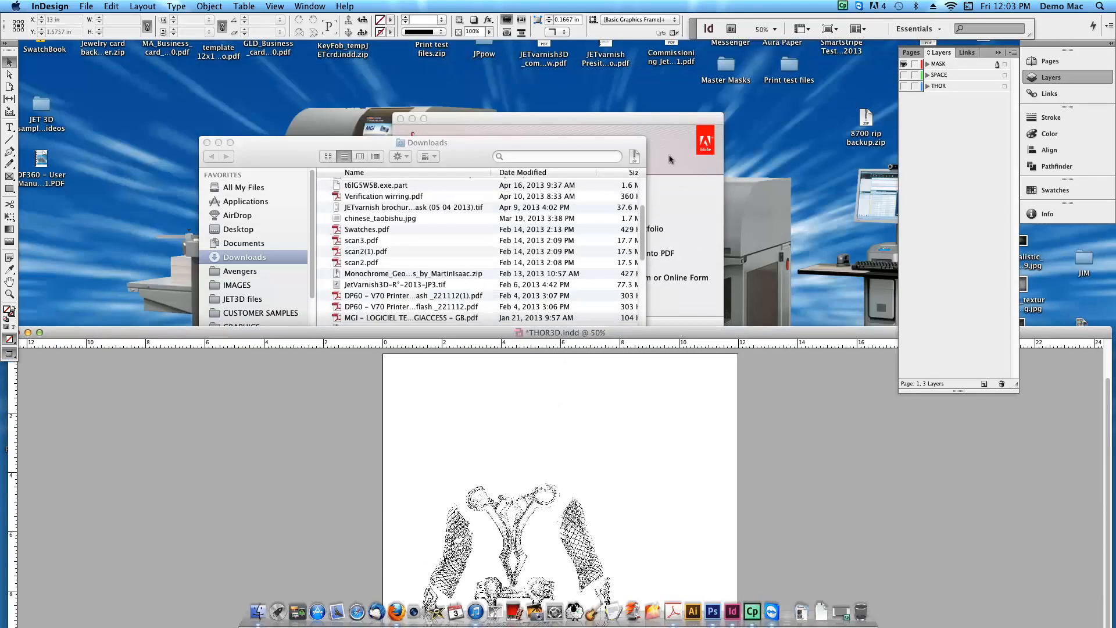
drag(715, 328, 727, 41)
click(753, 623)
click(711, 609)
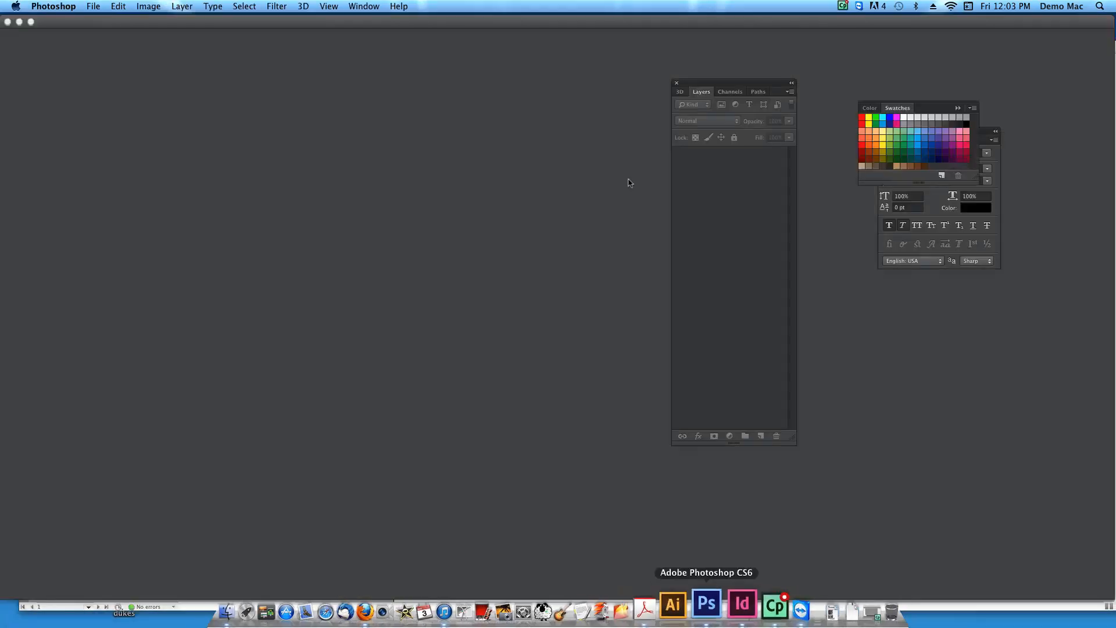
Step: Open THOR3D.eps from THOR3D Folder inside the JET3D files folder
click(92, 6)
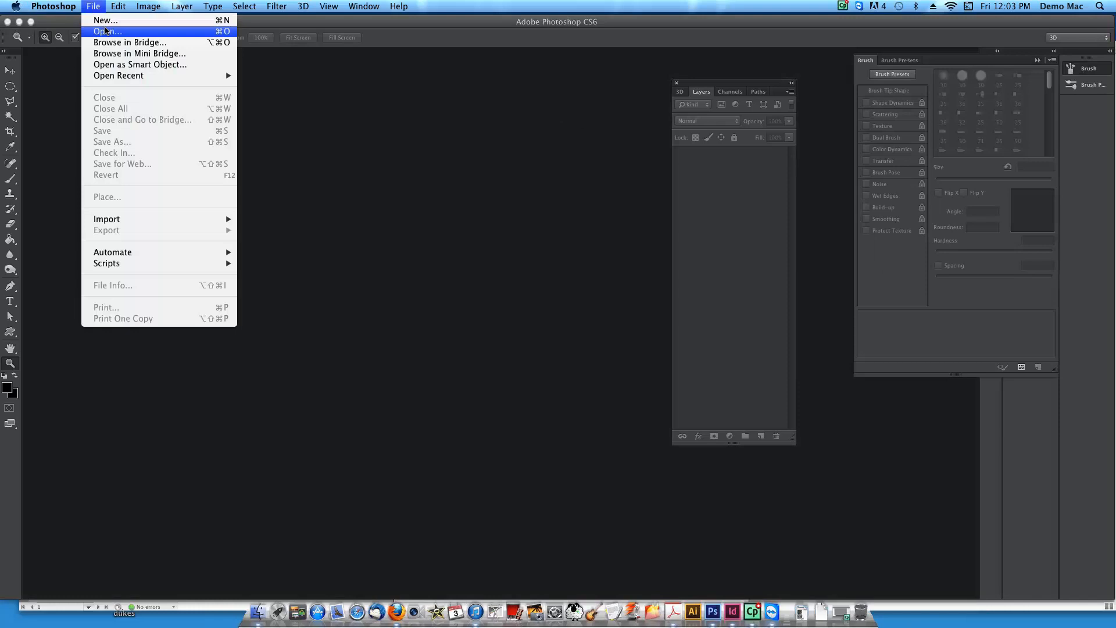
click(106, 31)
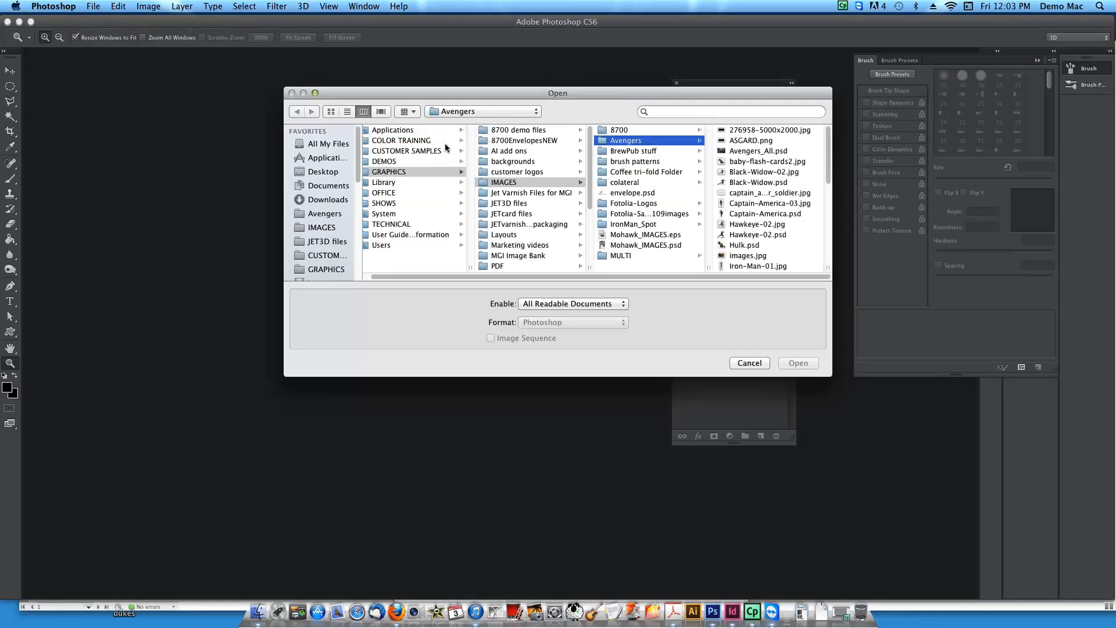
click(509, 204)
drag(706, 174, 706, 264)
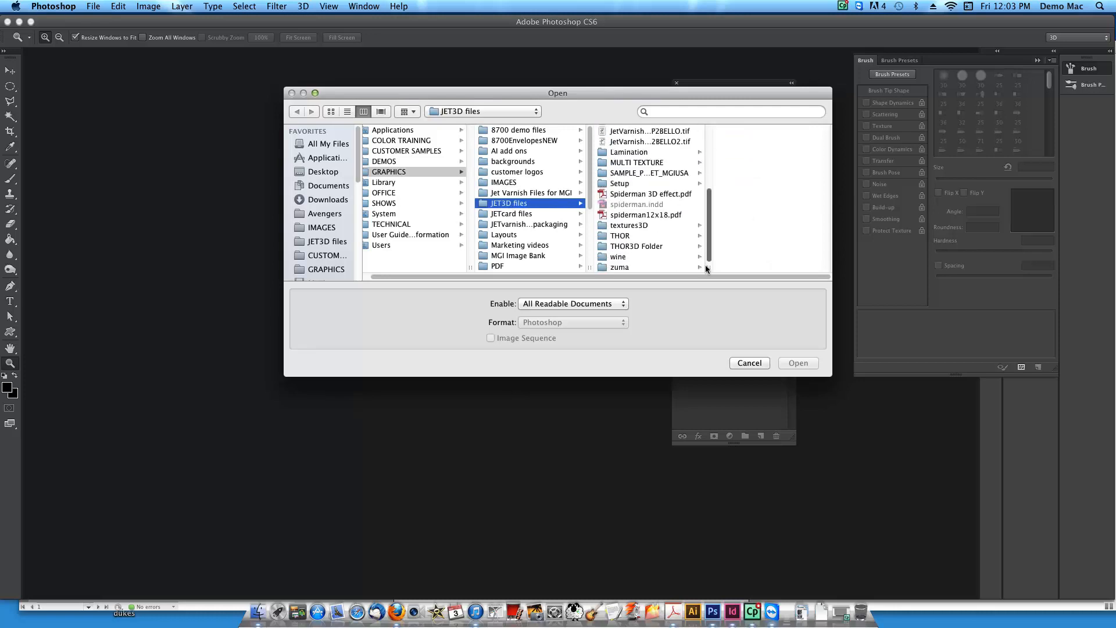
click(634, 246)
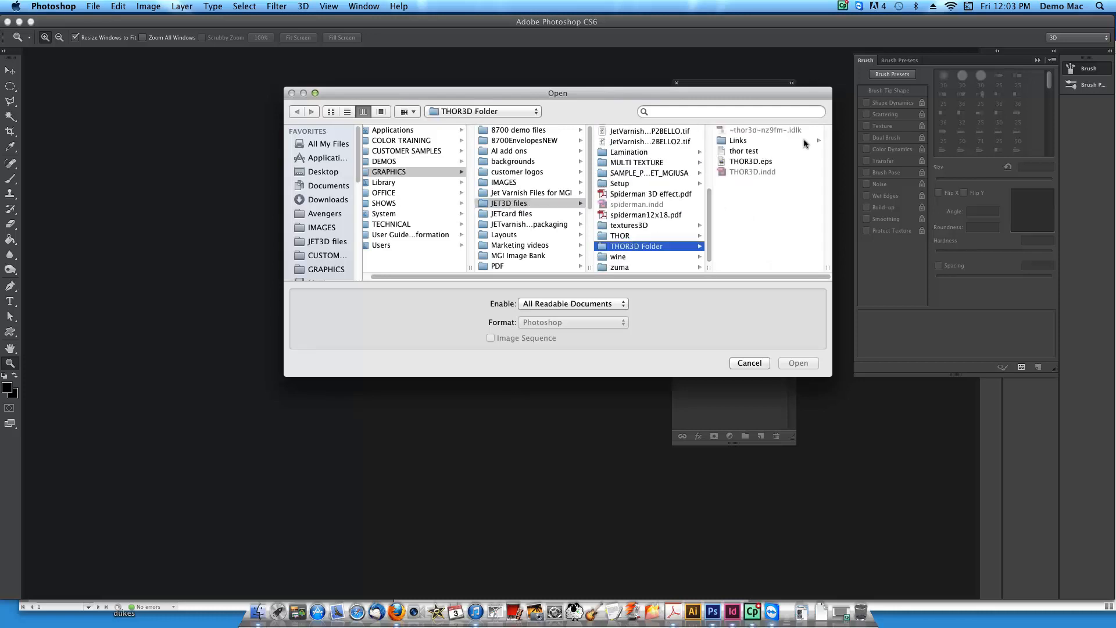
click(746, 162)
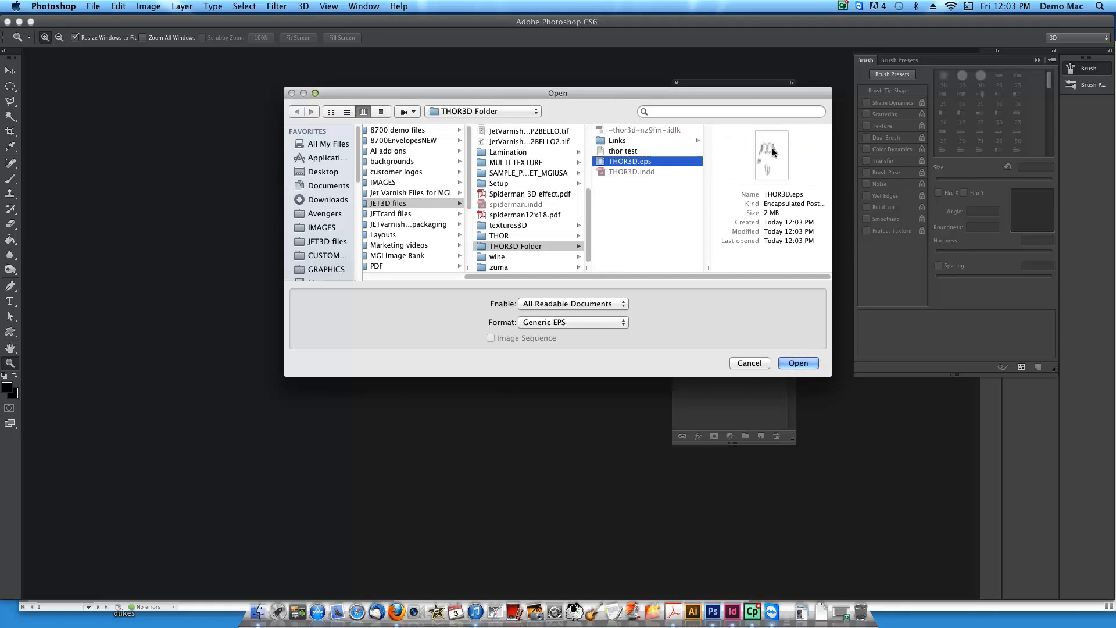
click(803, 359)
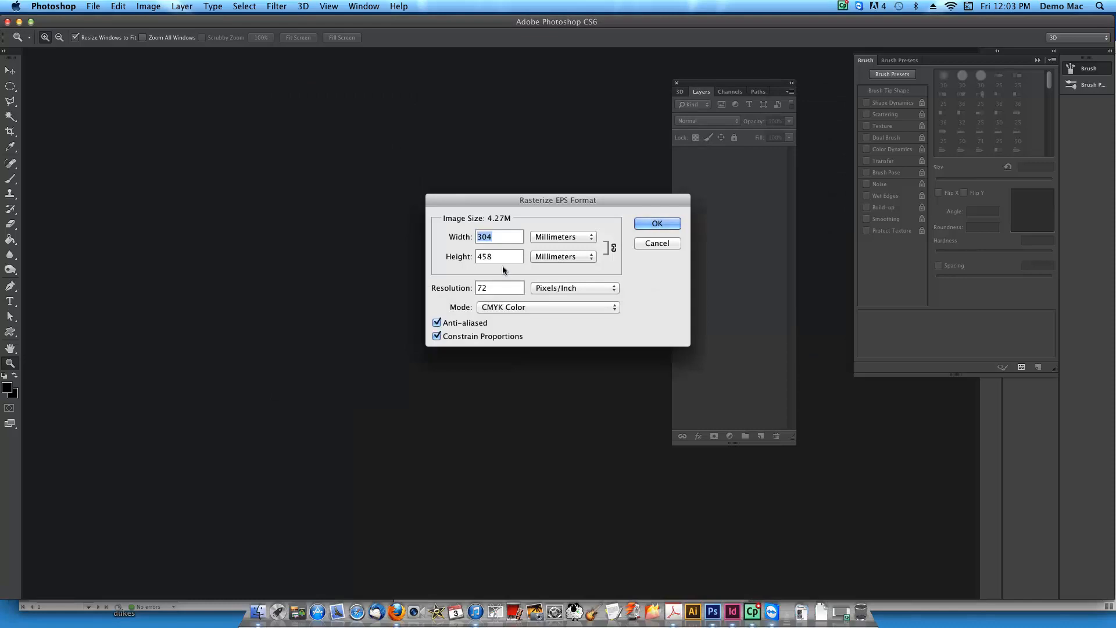
Step: Rasterize the EPS at a resolution of 360 pixels/inch in Grayscale mode, keeping the 304 × 458 mm size
drag(571, 201, 530, 164)
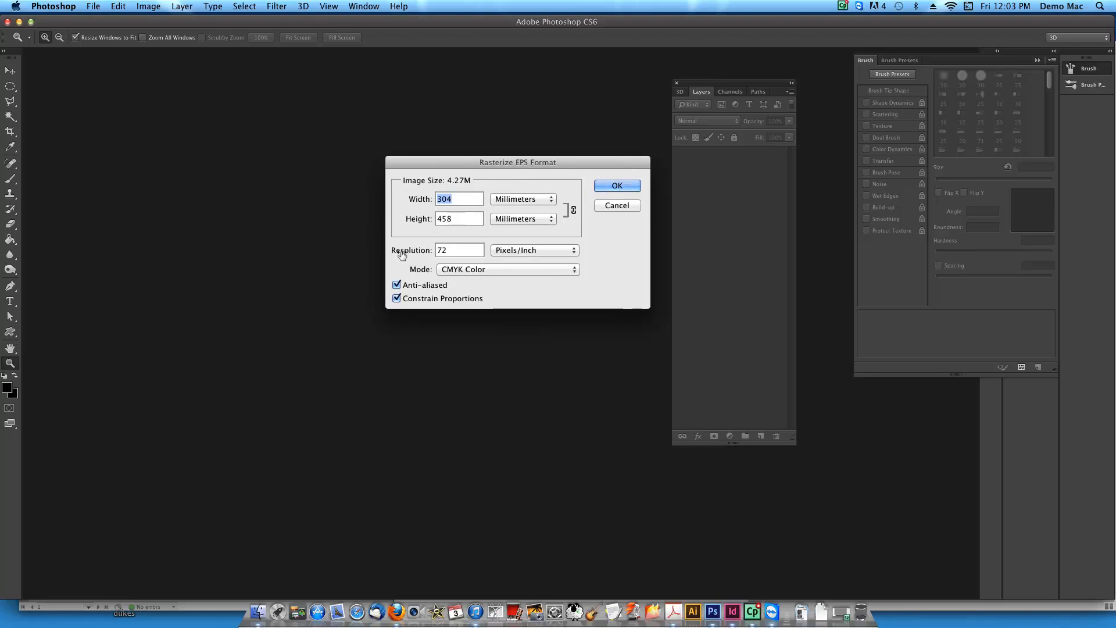
click(449, 244)
double_click(450, 244)
text(360)
click(528, 266)
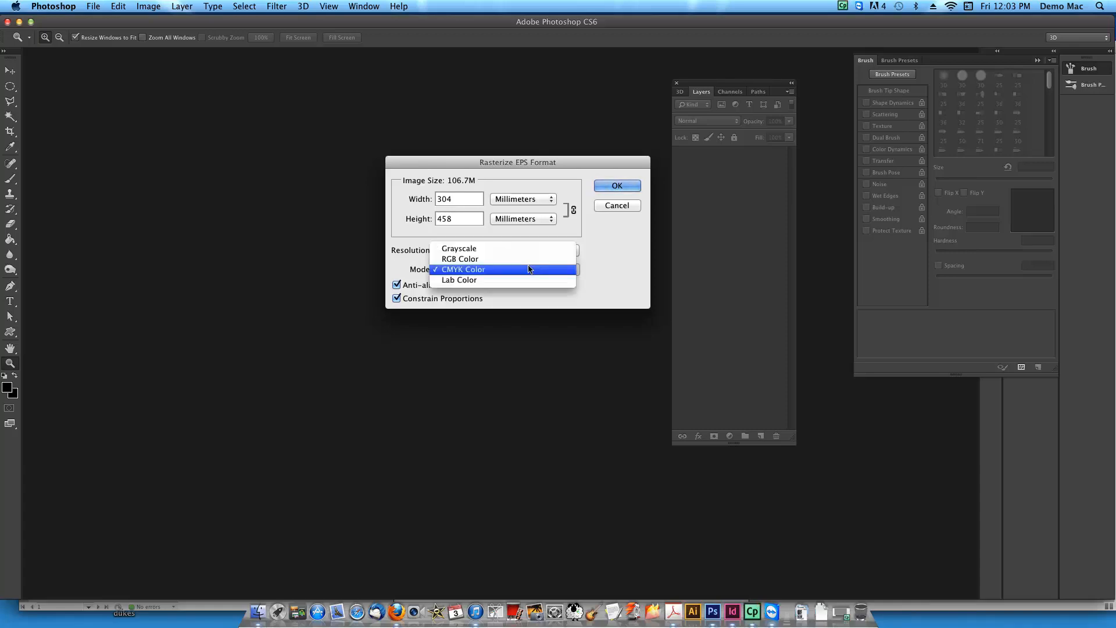
click(482, 248)
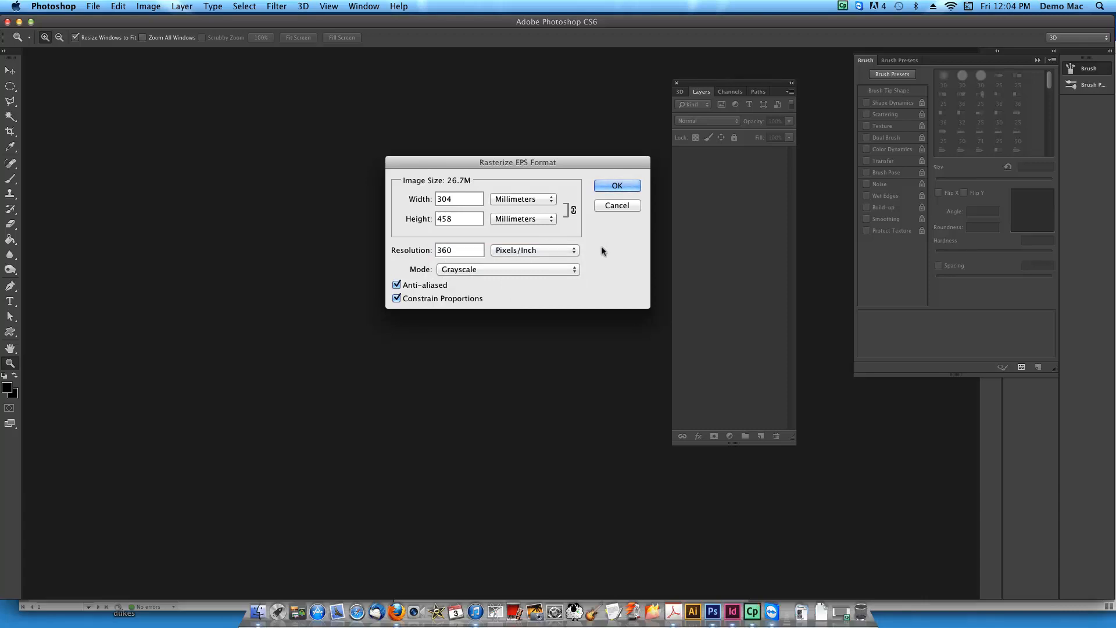
click(605, 184)
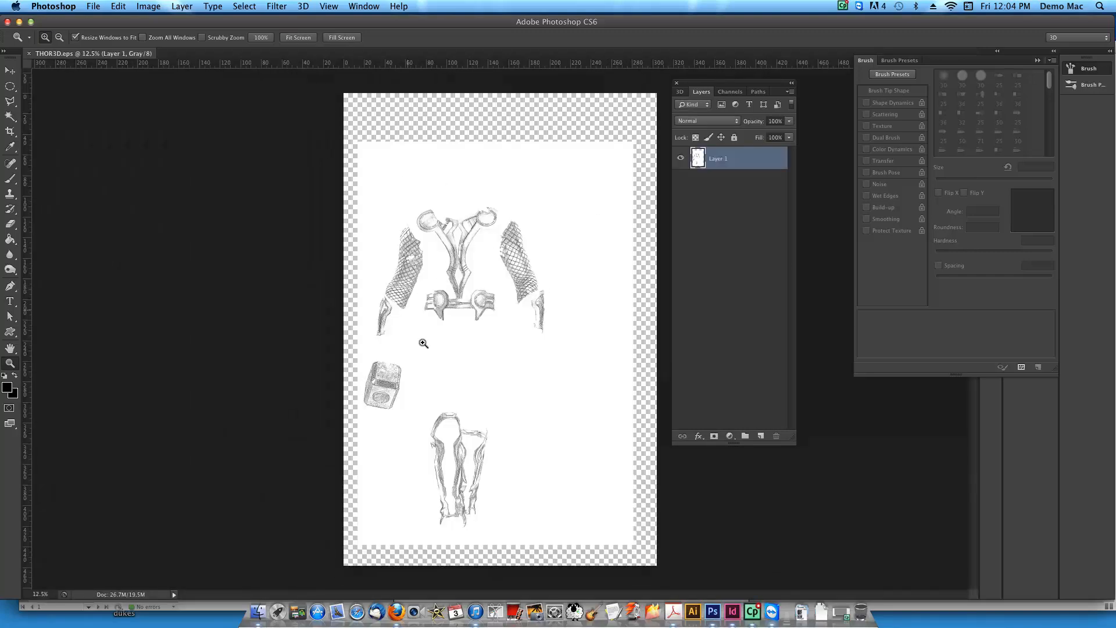
Step: Check the mask's chest and arm detail up close, and flatten the image onto a solid background
drag(447, 212, 559, 315)
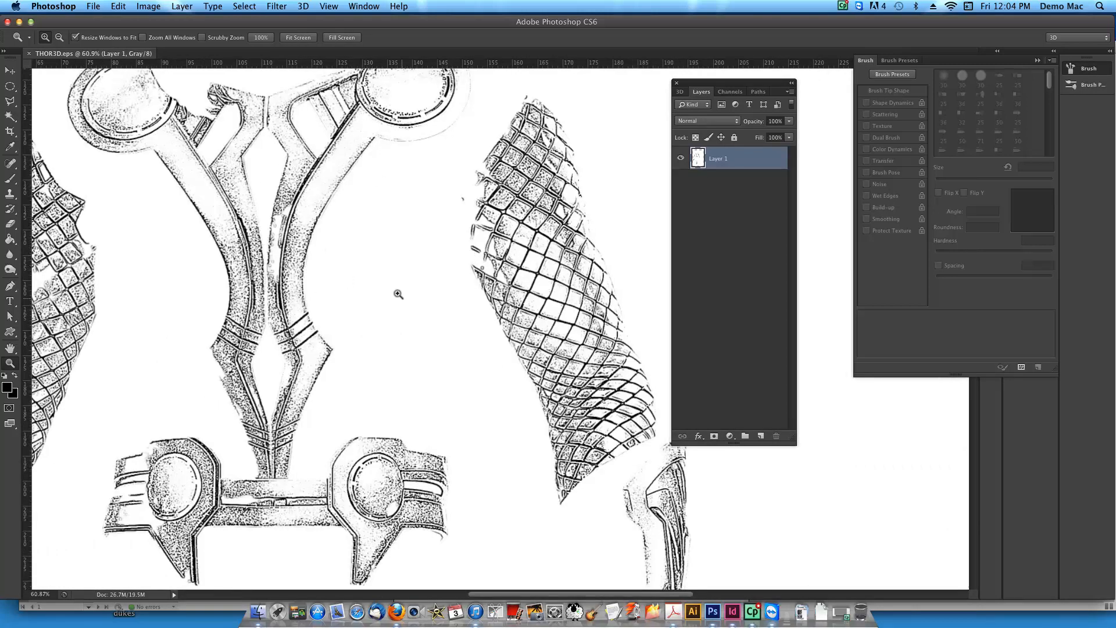
click(298, 38)
click(187, 5)
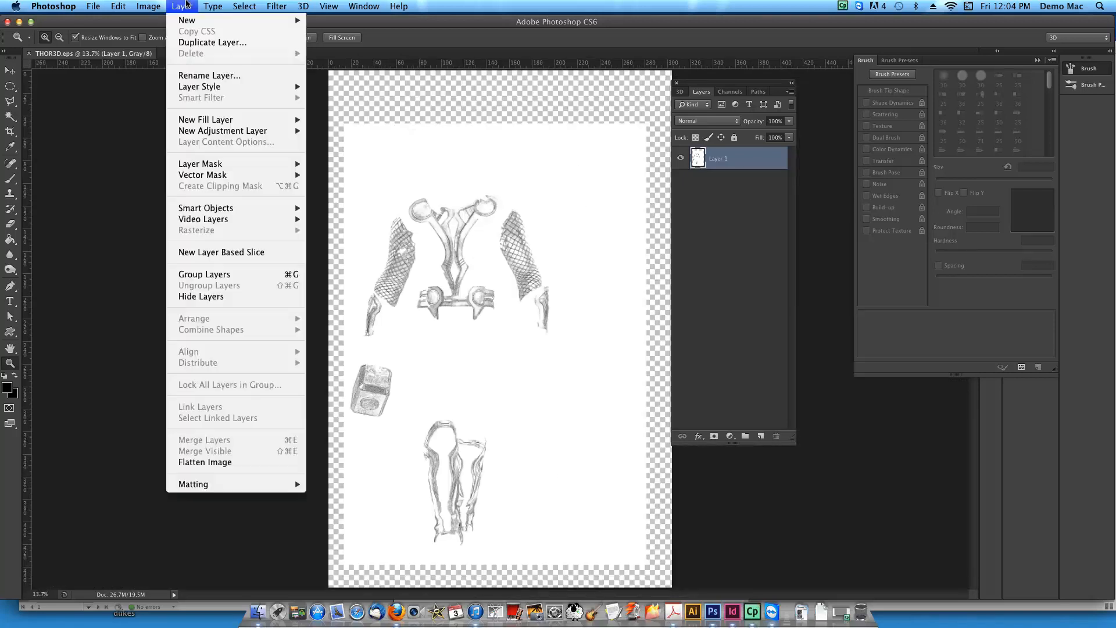
click(217, 463)
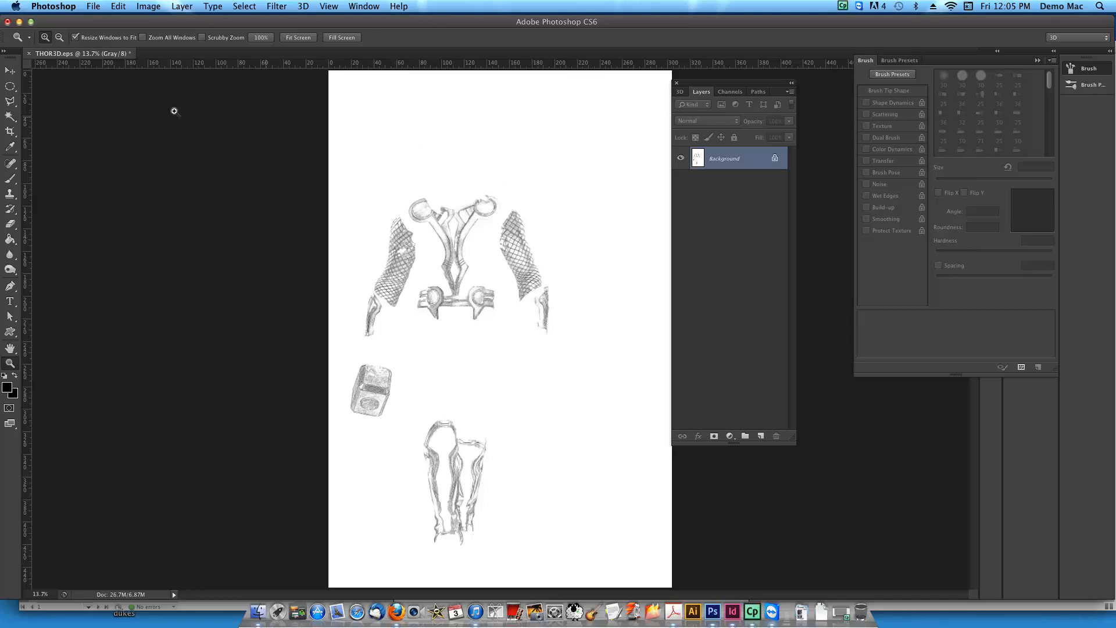
Step: Save the flattened mask as THOR3D.tif in THOR3D Folder, in TIFF format without an embedded color profile and with no image compression
click(93, 6)
click(154, 140)
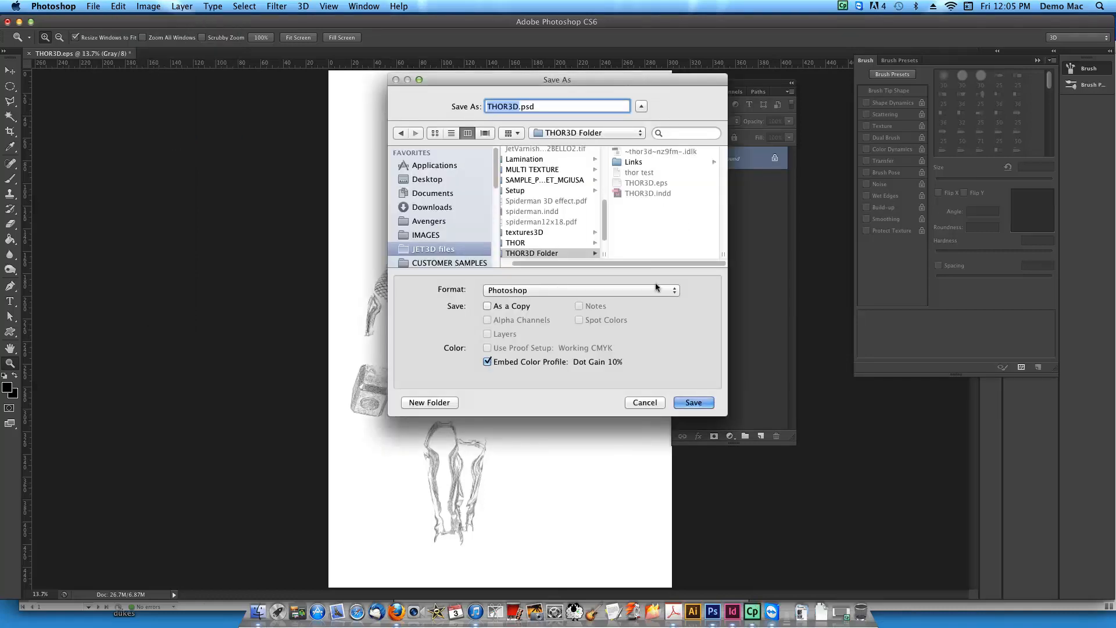
click(671, 291)
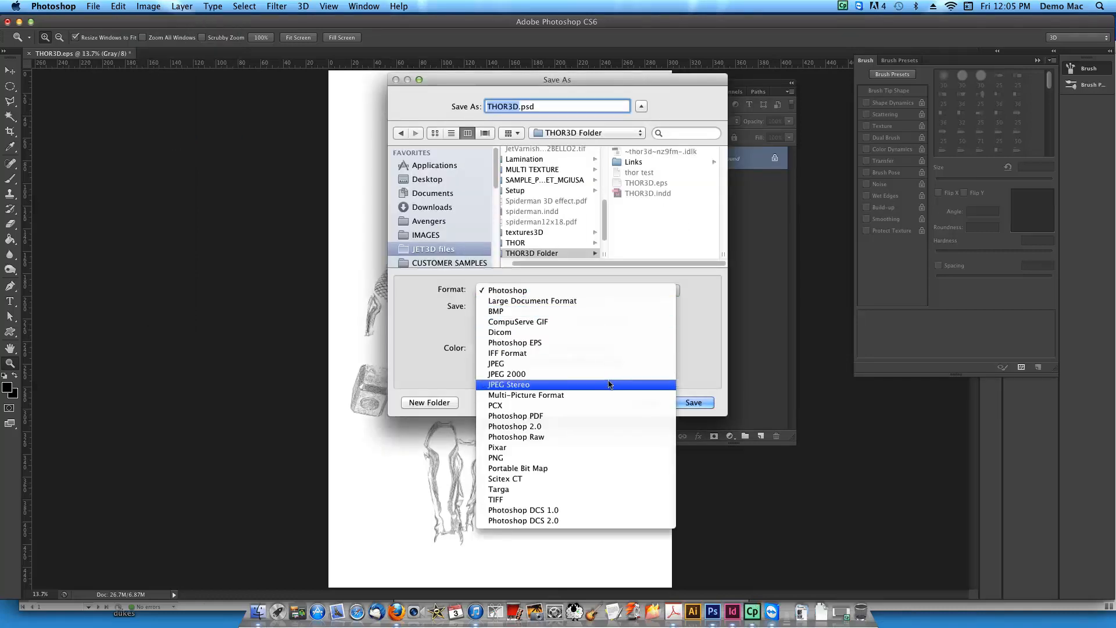
click(576, 499)
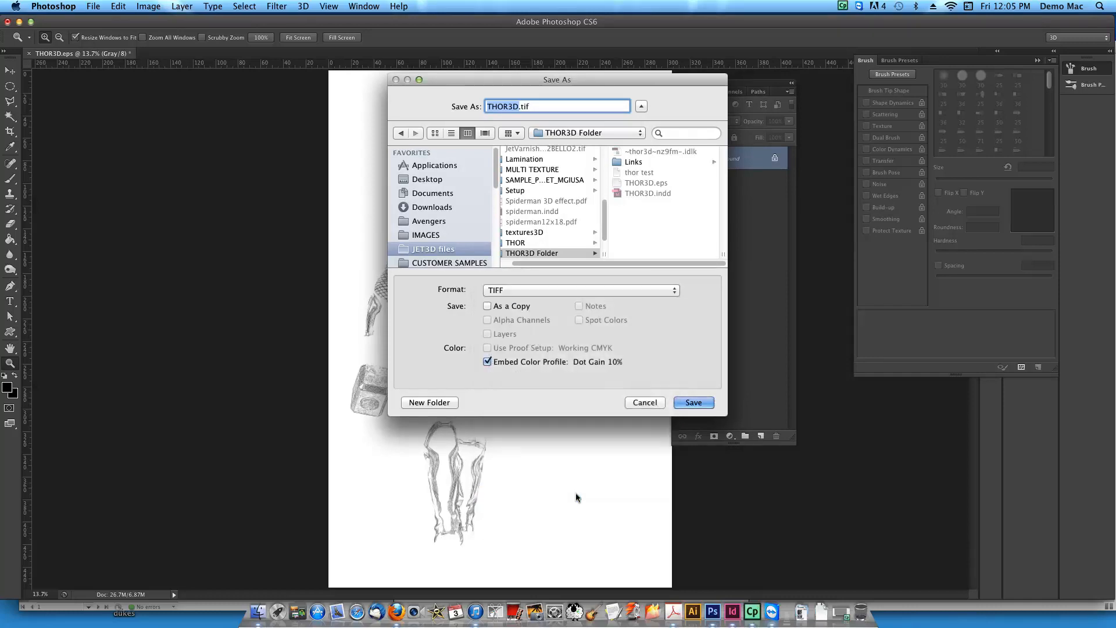
click(488, 361)
click(697, 402)
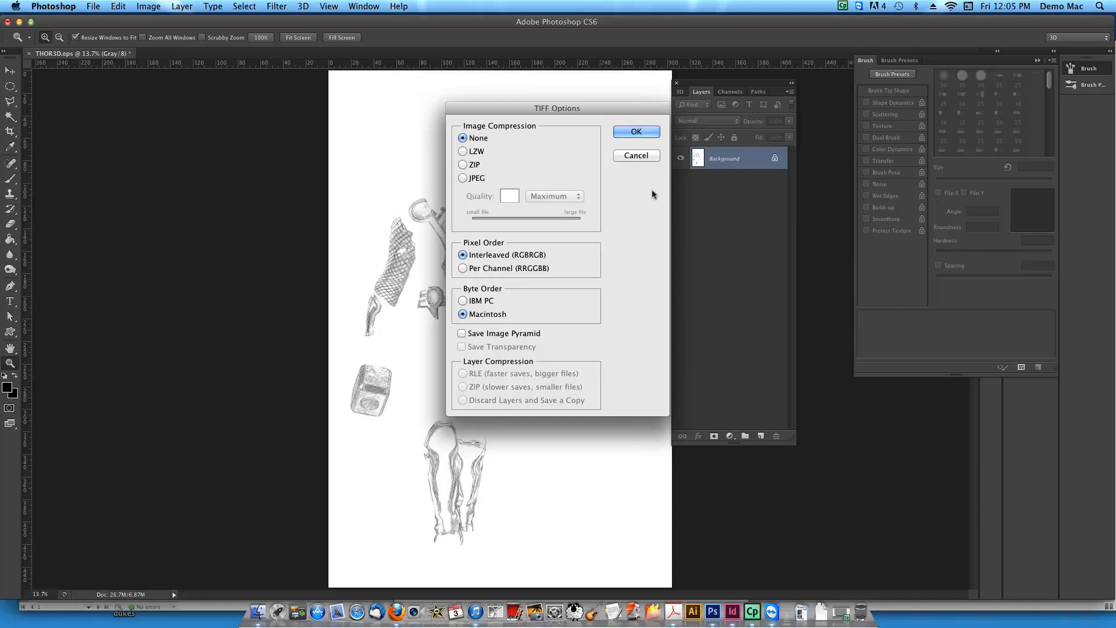
click(636, 132)
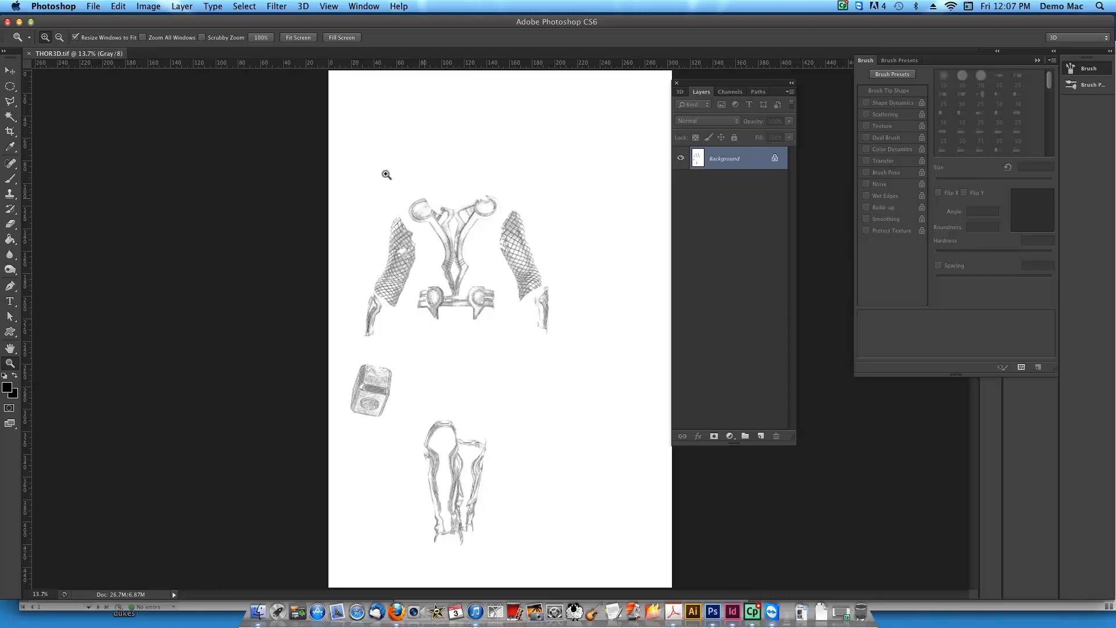
Step: Switch to InDesign, hide the MASK layer and show the SPACE and THOR layers of the poster
click(730, 610)
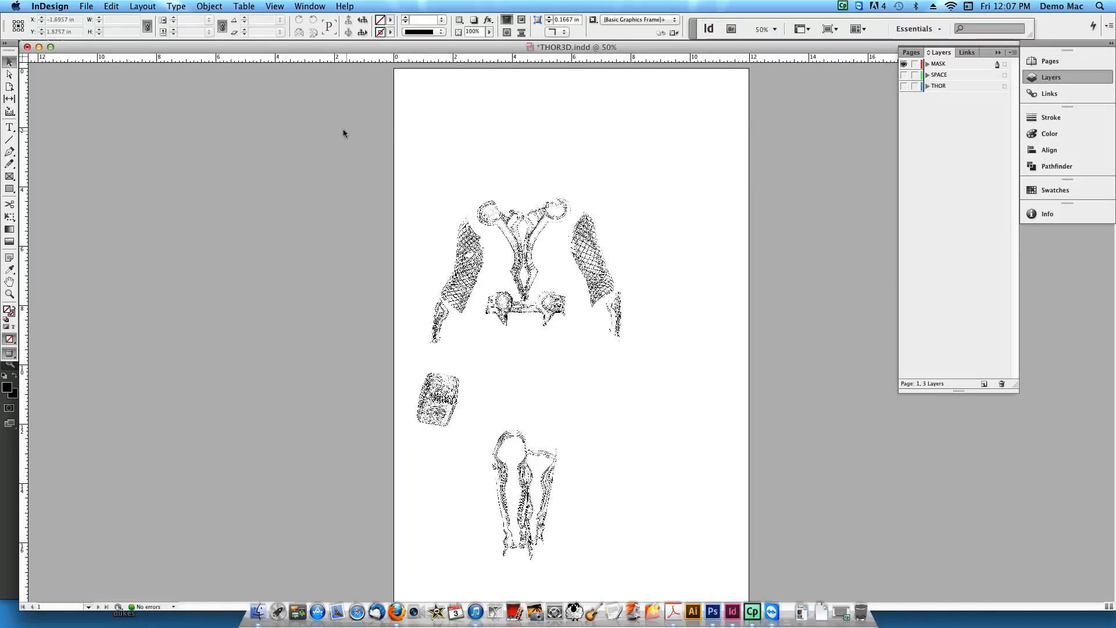
click(904, 64)
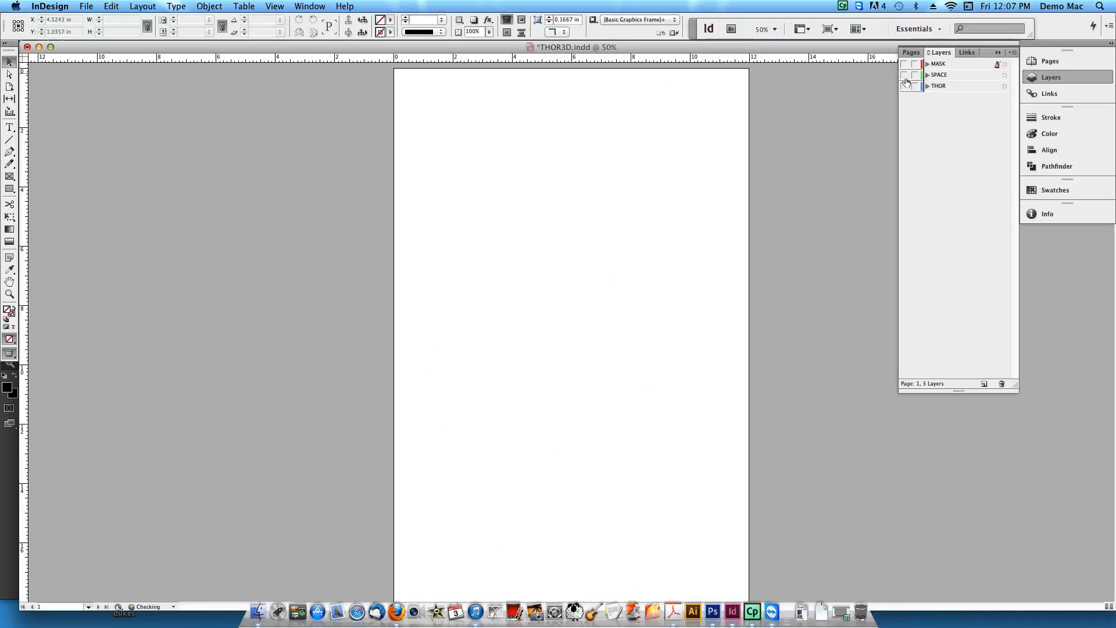
click(904, 75)
click(903, 87)
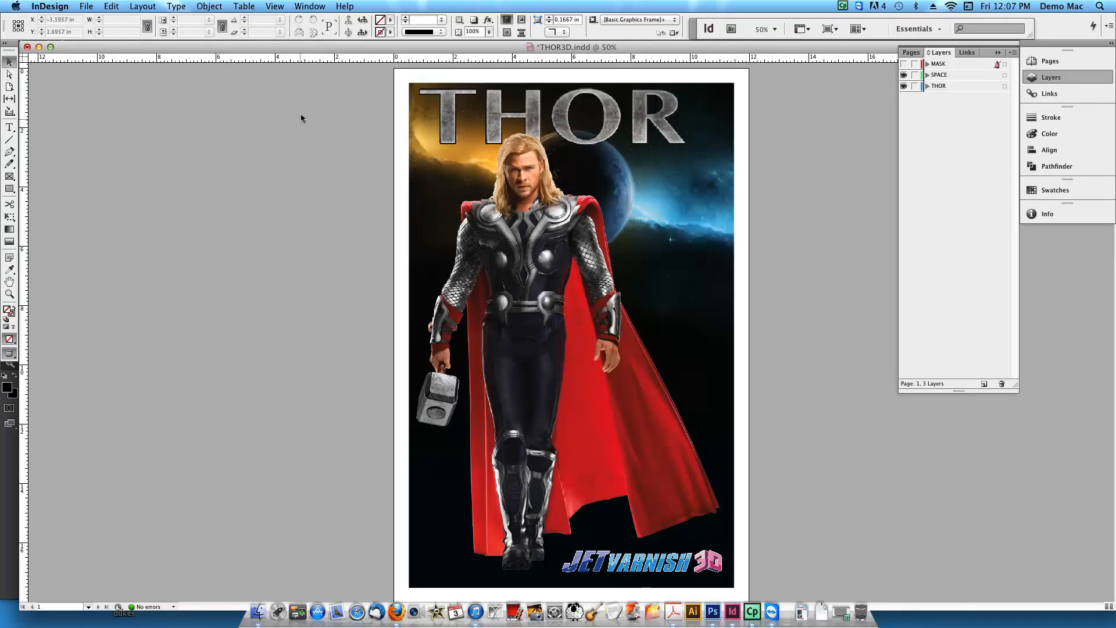
click(566, 351)
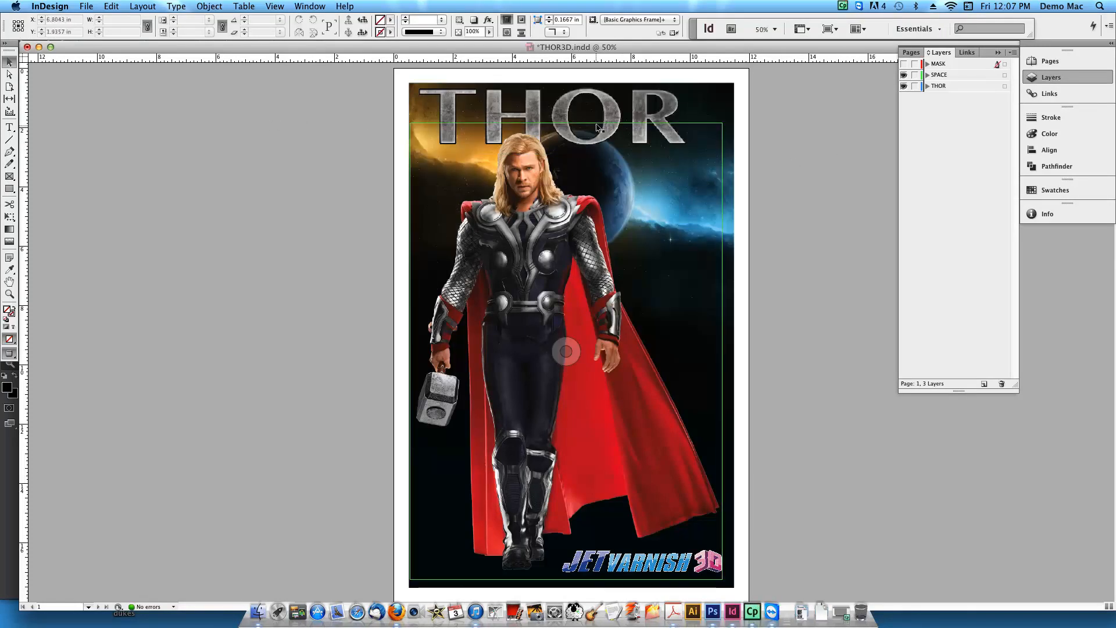
click(550, 118)
click(568, 349)
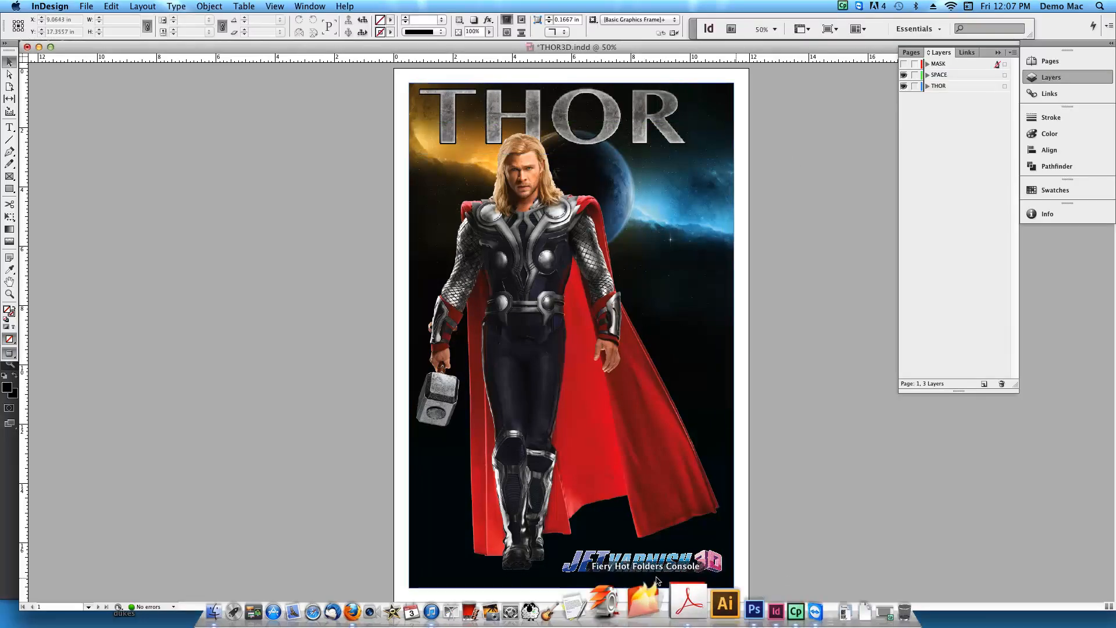
click(800, 469)
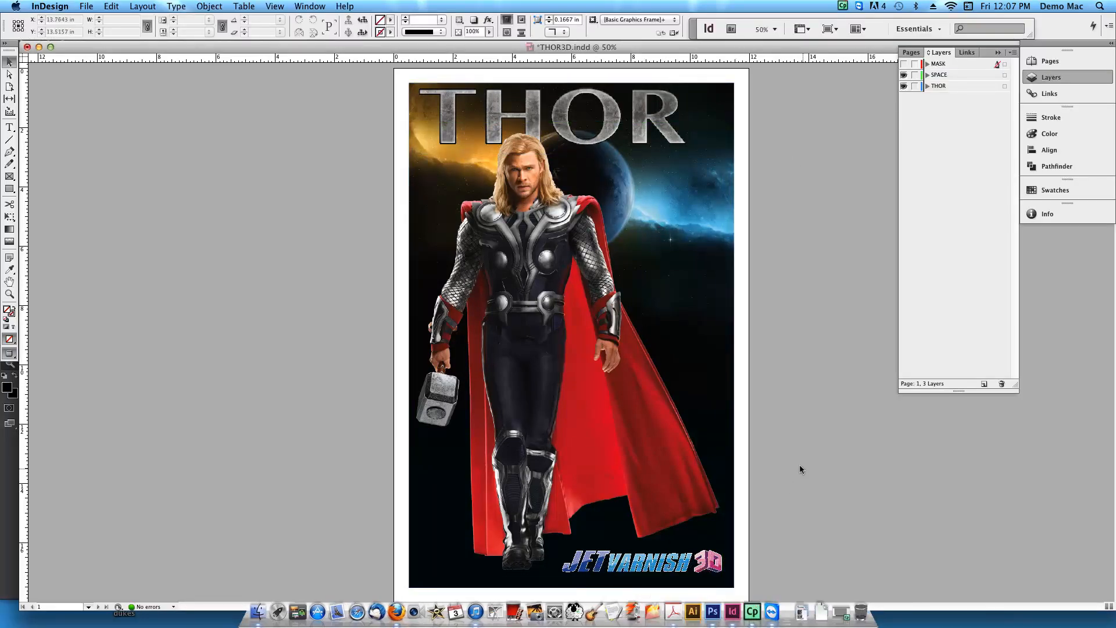